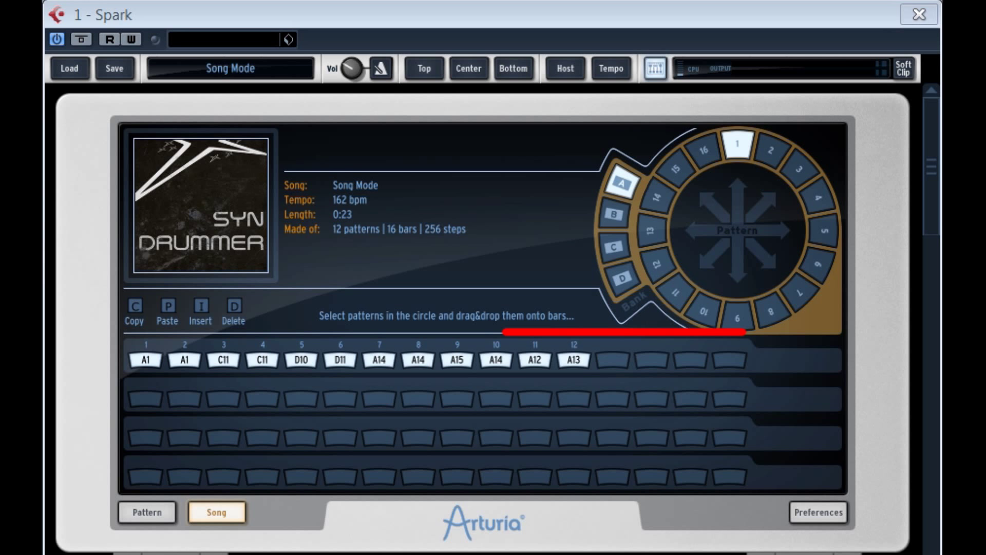
# Play the song from bar 1 and add pattern A8 at bar 13 and pattern A11 at bar 14.
pyautogui.click(144, 362)
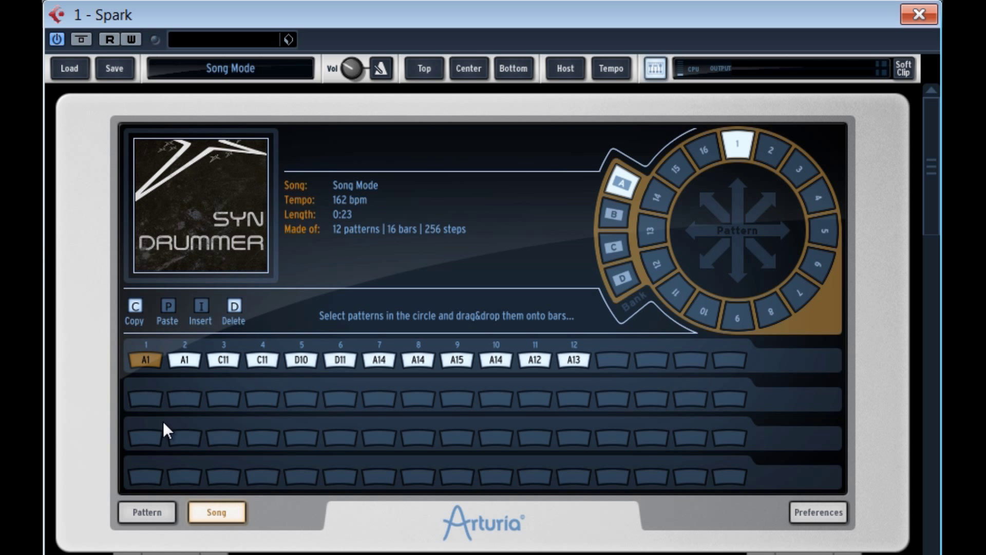
pyautogui.press('space')
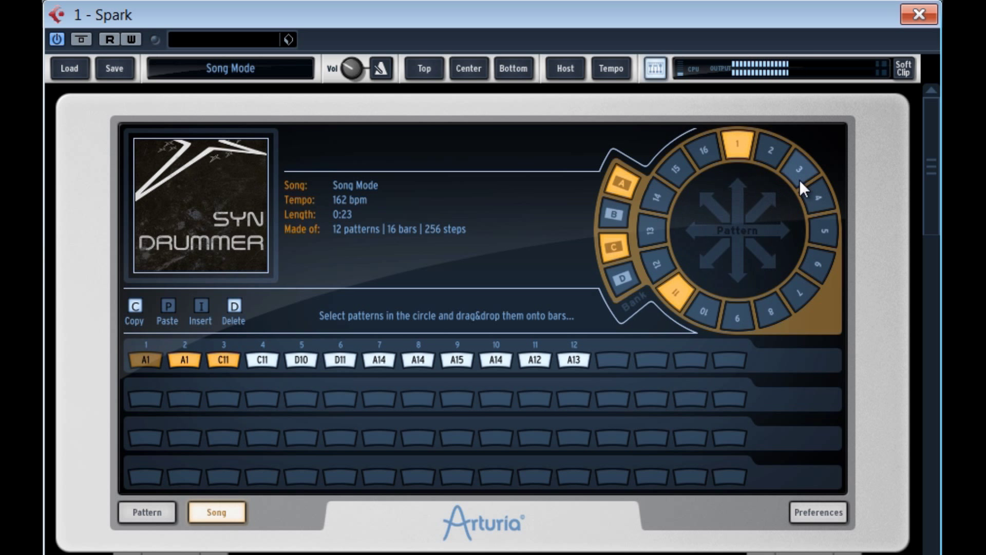
pyautogui.moveTo(777, 315); pyautogui.dragTo(612, 356)
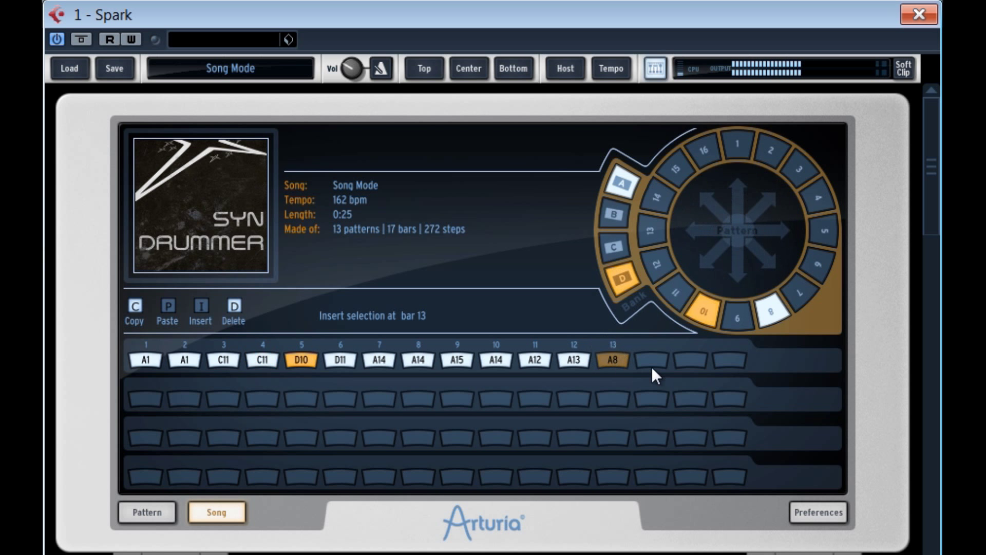
pyautogui.moveTo(672, 293); pyautogui.dragTo(649, 355)
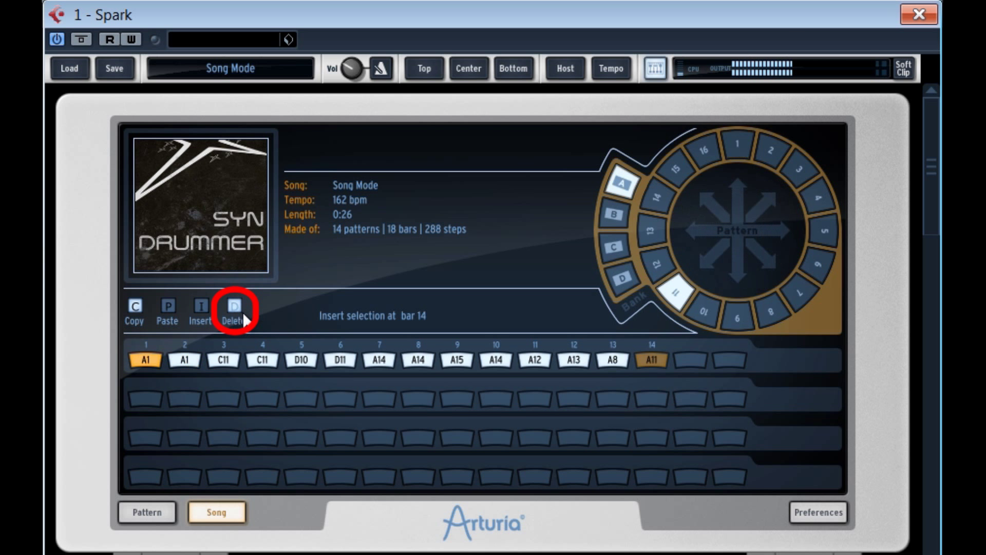
# Delete the added patterns A8 and A11 from the end of the song.
pyautogui.click(614, 360)
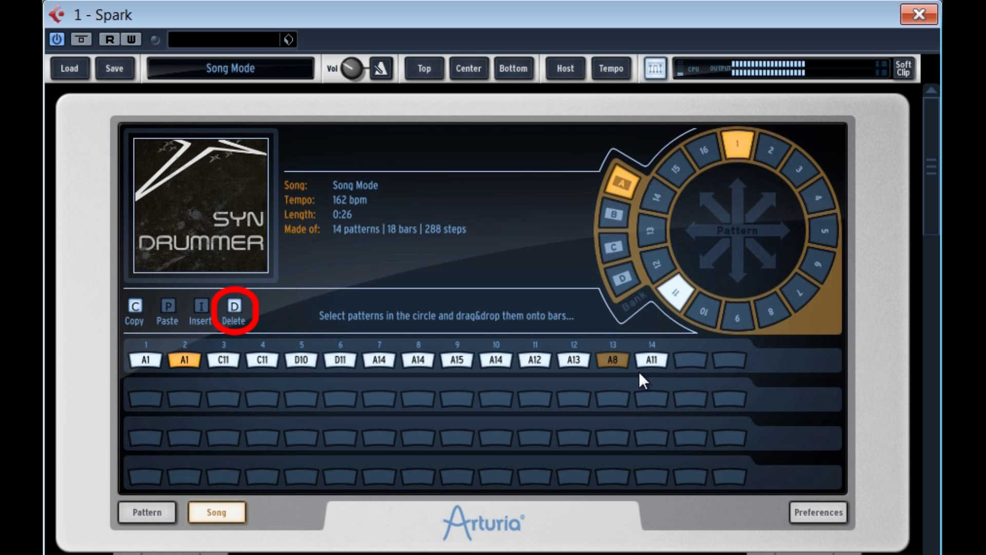
pyautogui.click(232, 308)
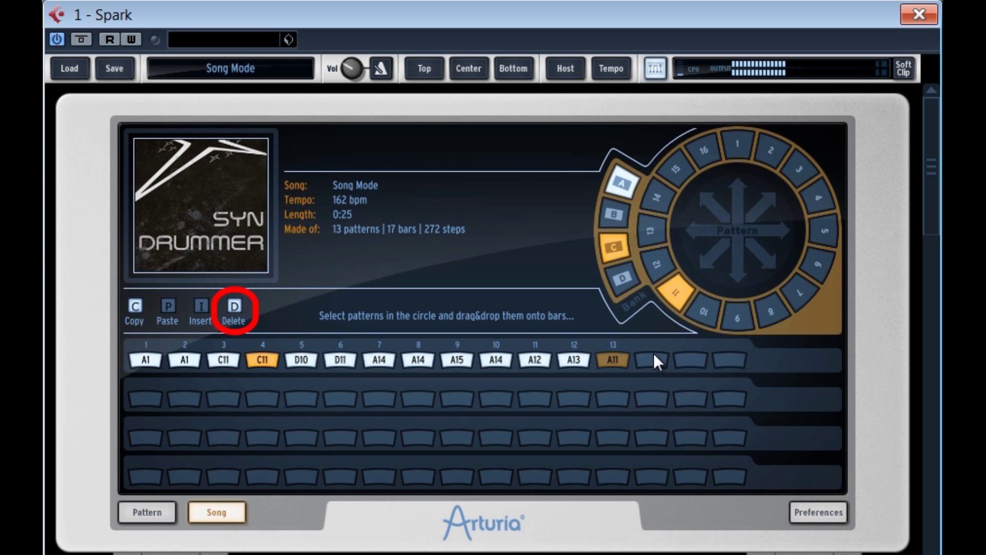
pyautogui.click(238, 307)
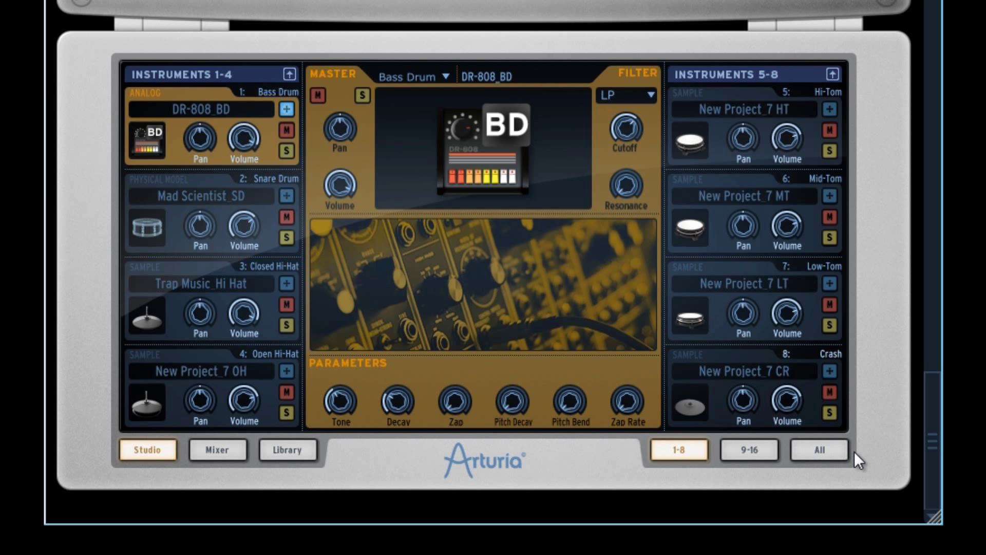
# Show all 16 instruments in the Studio view, then return to instruments 1-8.
pyautogui.click(821, 451)
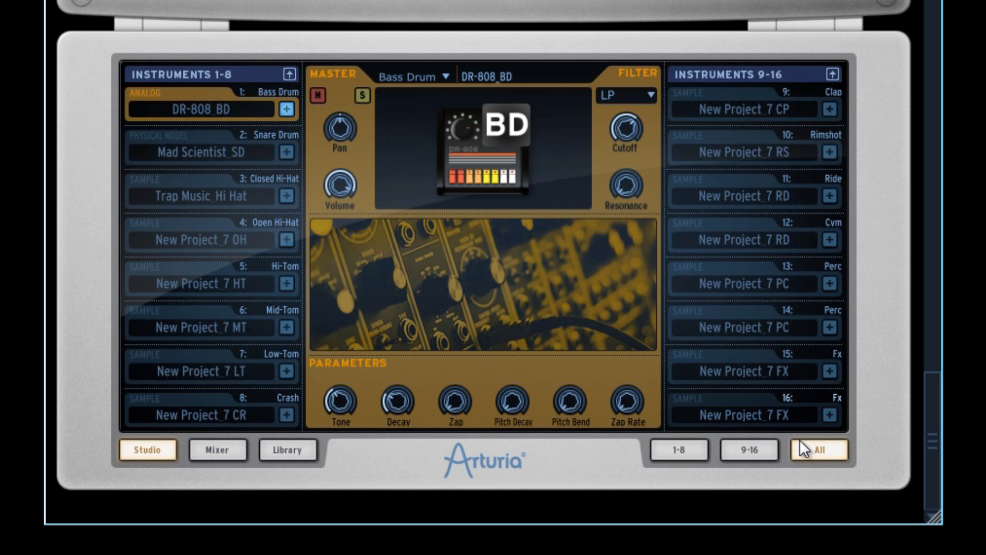
pyautogui.click(823, 448)
pyautogui.click(699, 453)
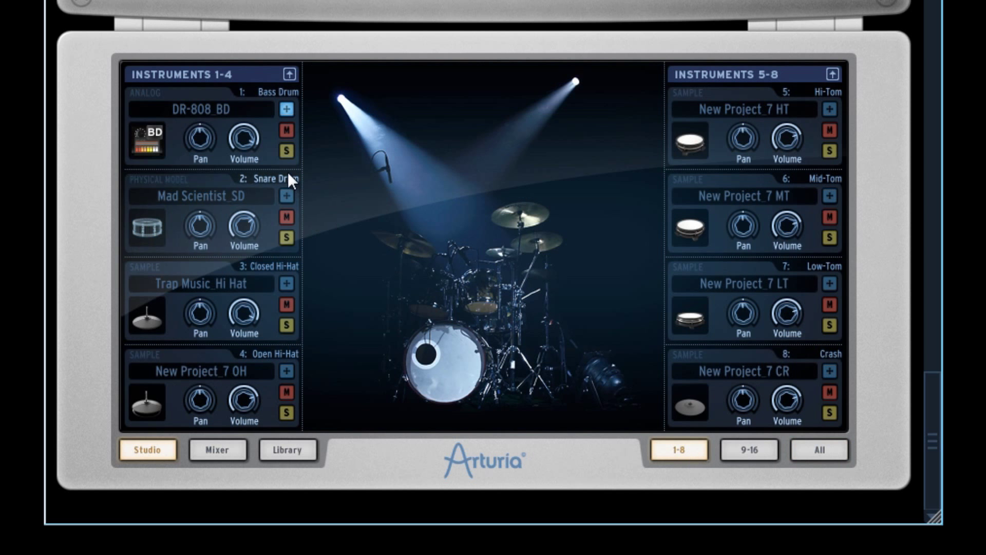
# Examine the bass drum, snare drum and closed hi-hat instruments to compare their analog, physical model and sample settings.
pyautogui.click(176, 149)
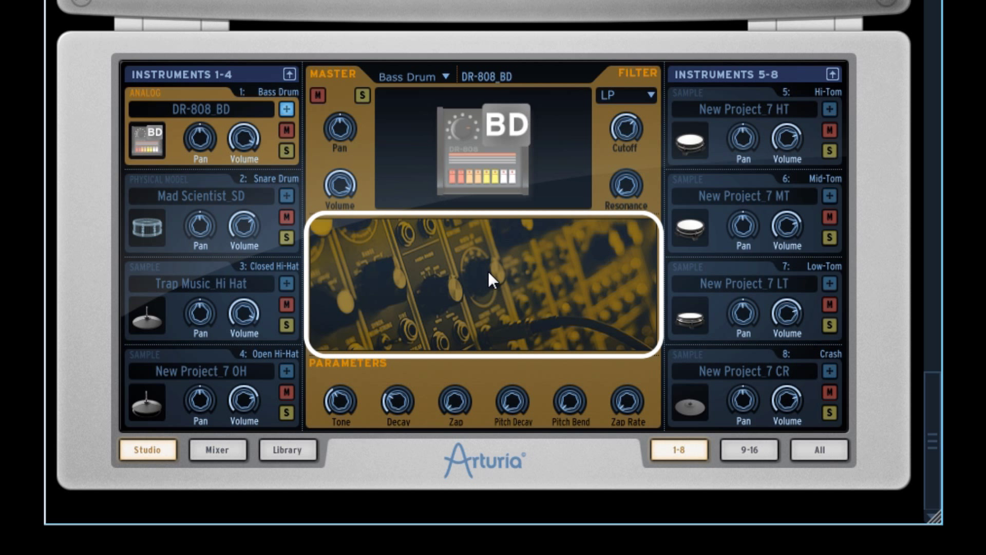
pyautogui.click(224, 209)
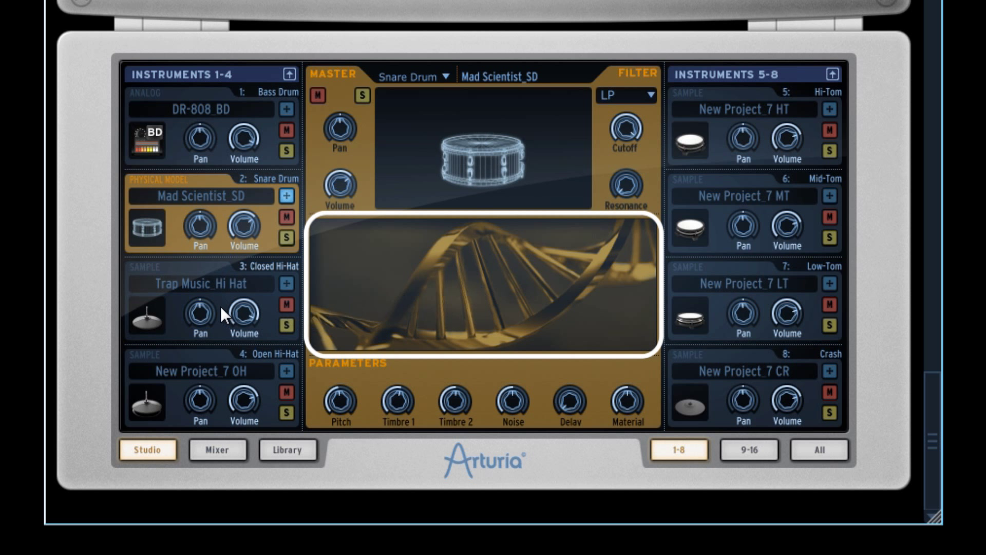
pyautogui.click(181, 304)
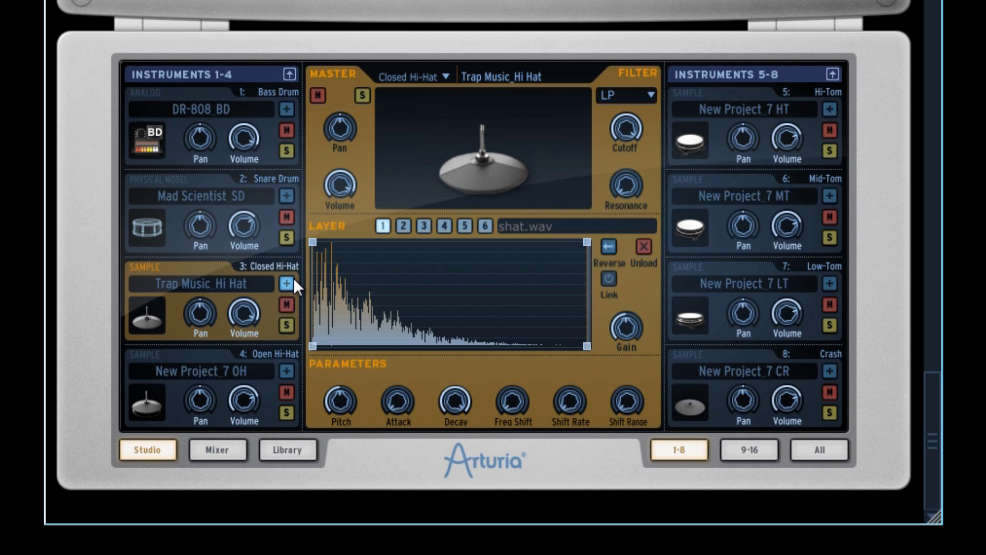
pyautogui.click(178, 230)
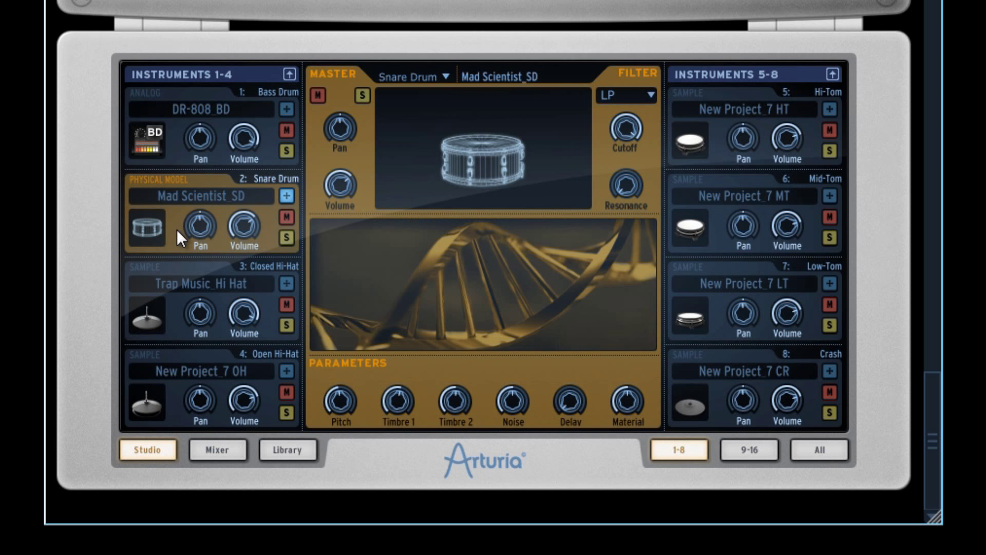
pyautogui.click(182, 146)
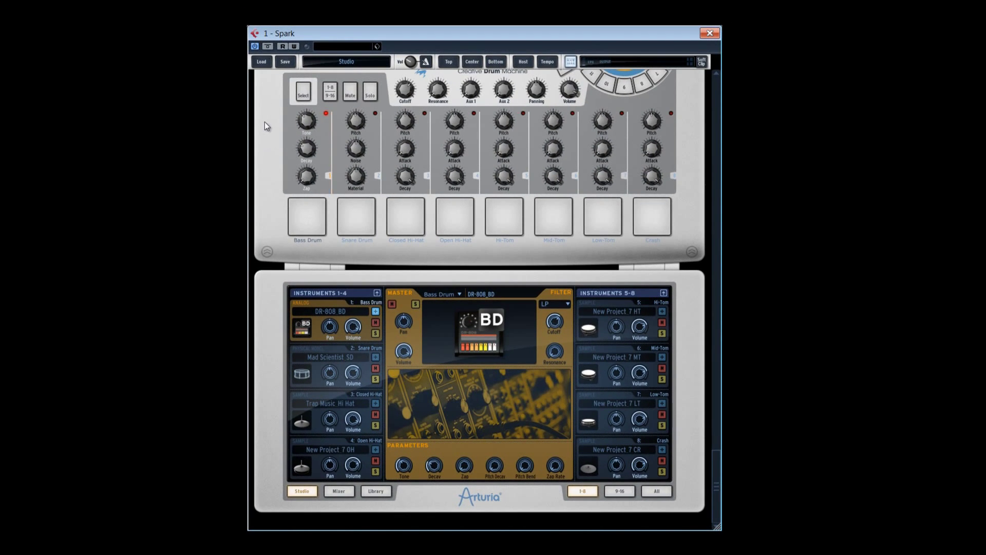
# Load an empty project with an empty kit.
pyautogui.click(266, 62)
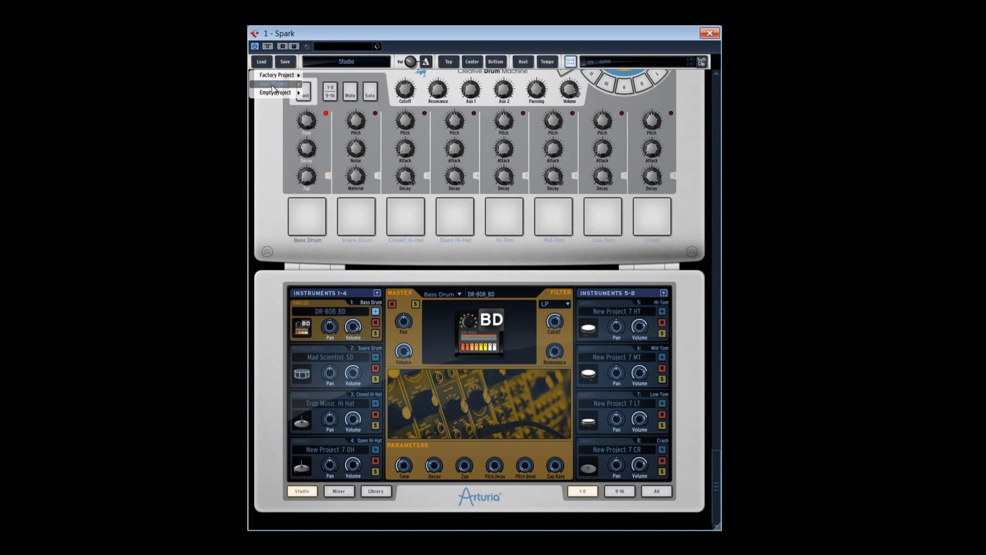
pyautogui.moveTo(272, 84)
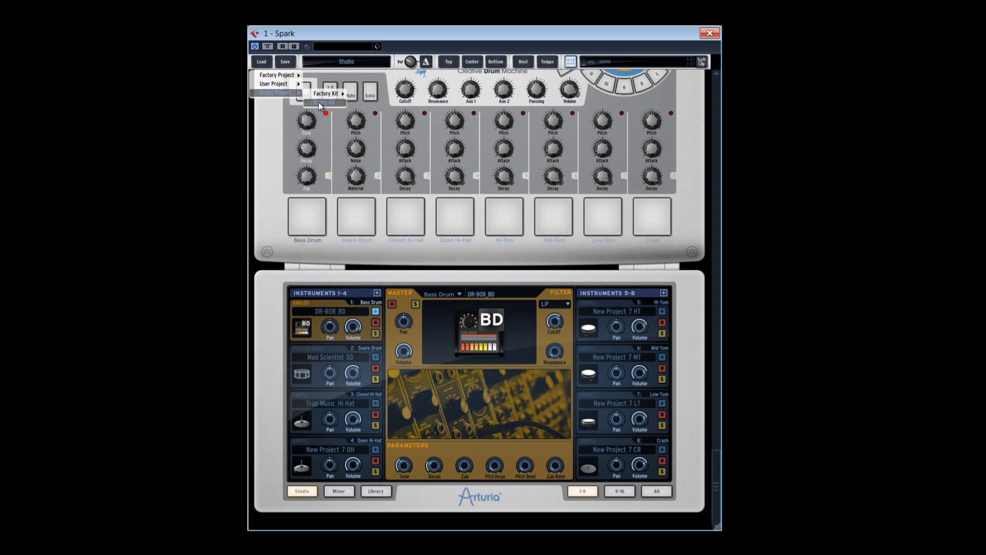
pyautogui.click(319, 102)
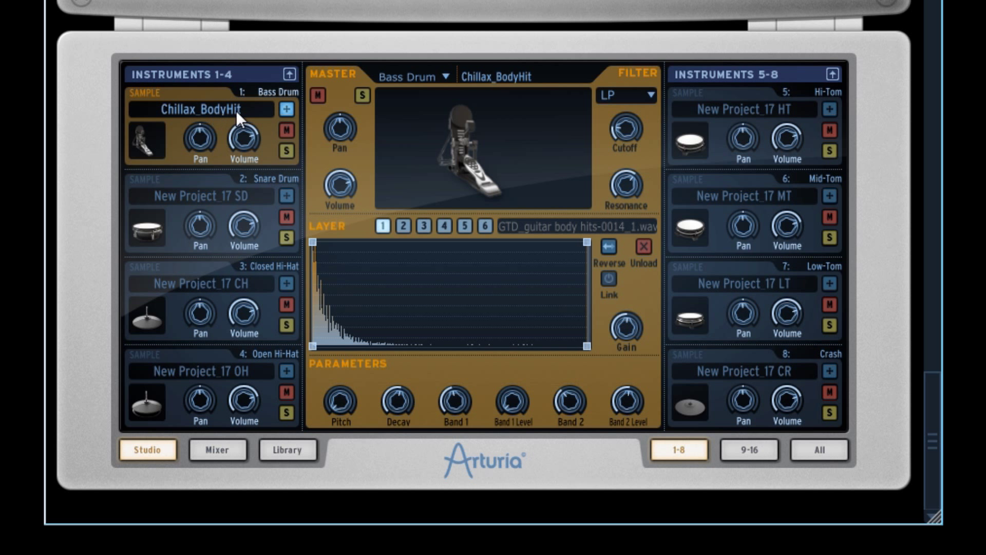
# Load the analog bass drum DR-909_BD2 into instrument 1.
pyautogui.click(207, 110)
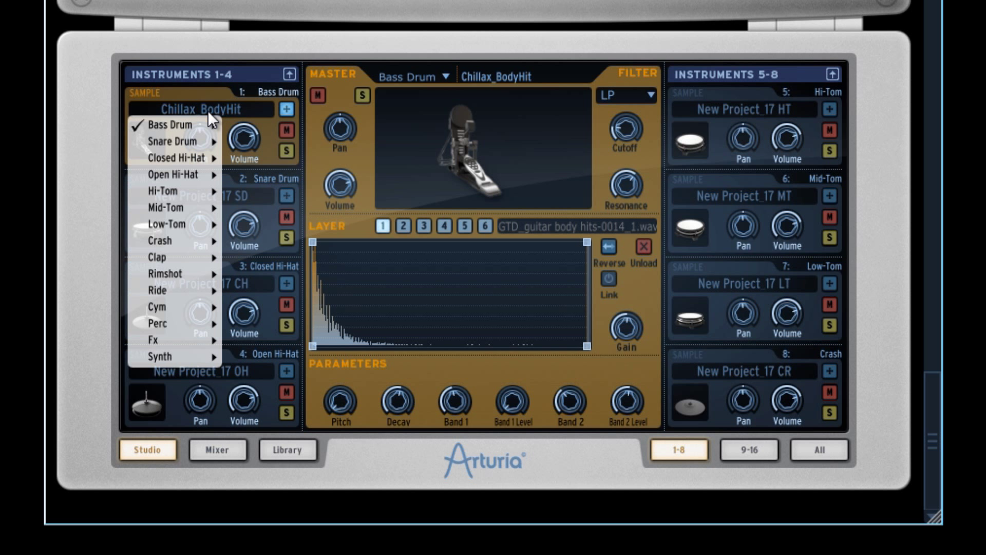
pyautogui.moveTo(189, 122)
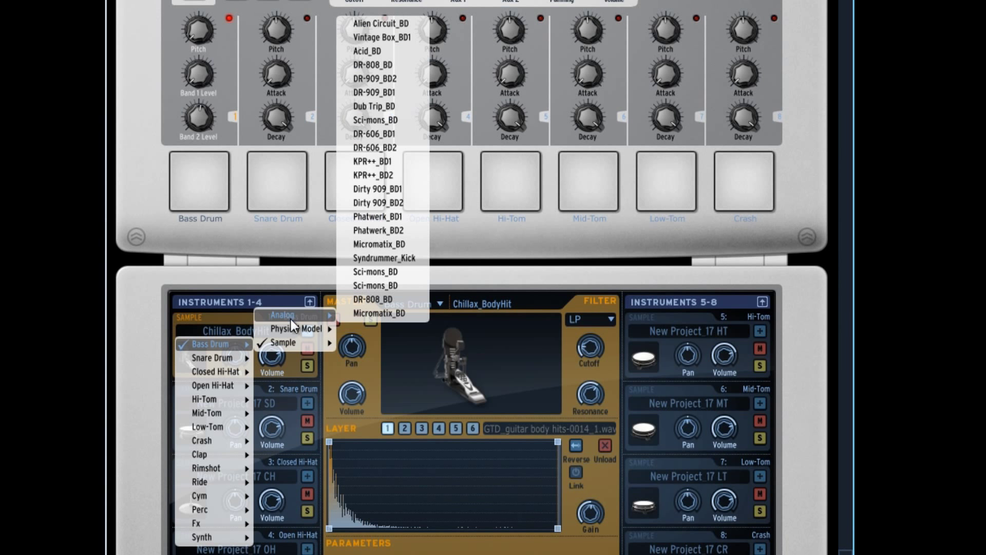
pyautogui.moveTo(293, 327)
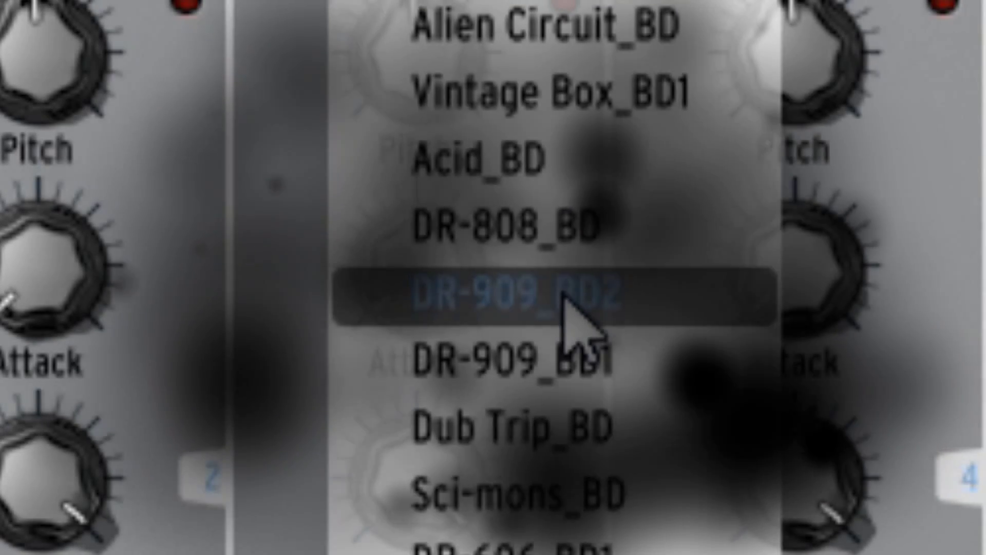
pyautogui.click(545, 293)
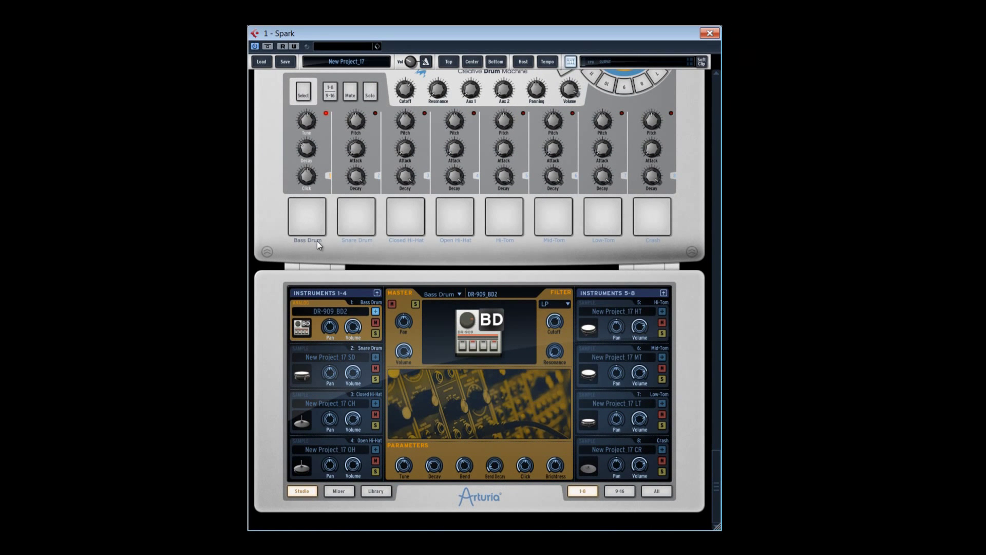
# Look at the parameters assignable to the bass drum's first two knobs and at its filter type options.
pyautogui.click(305, 135)
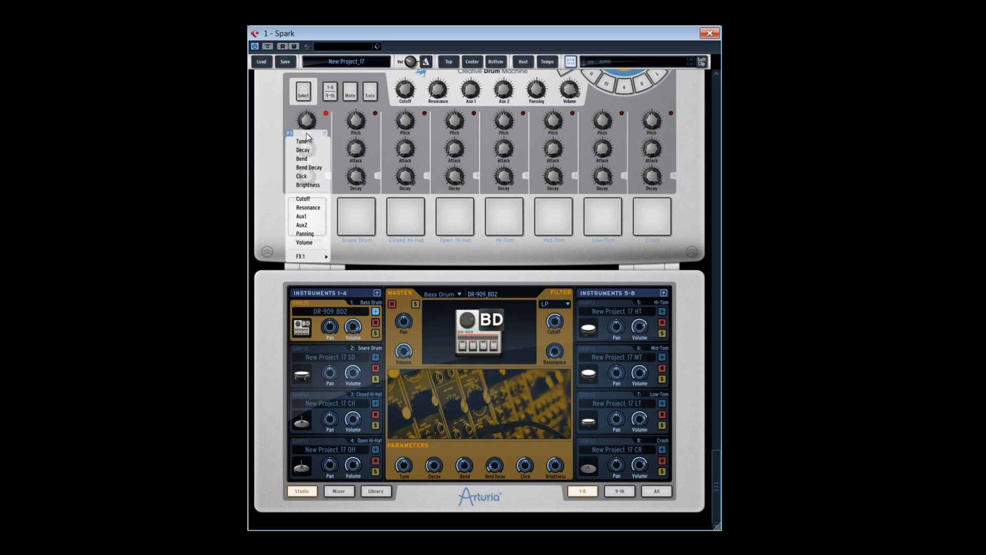
pyautogui.click(304, 165)
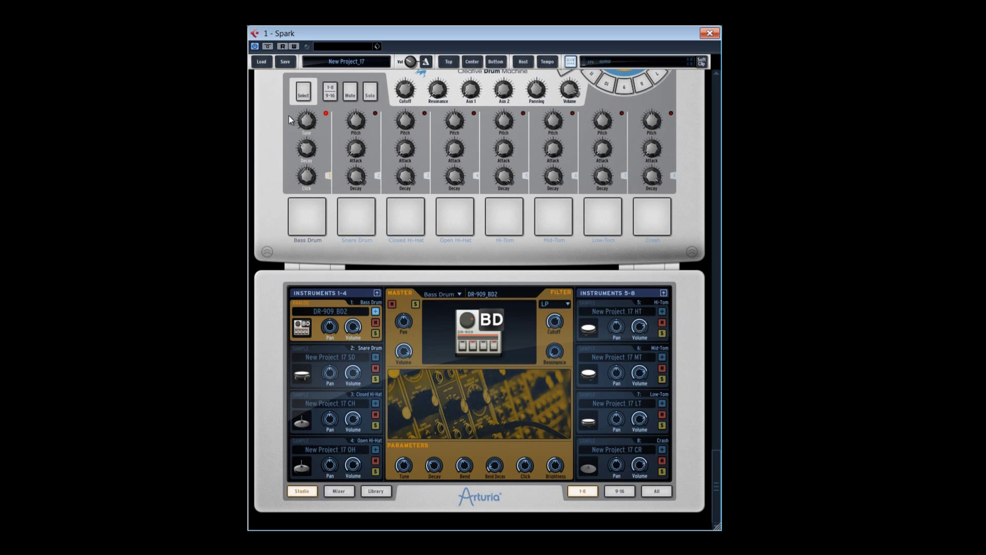
pyautogui.click(307, 161)
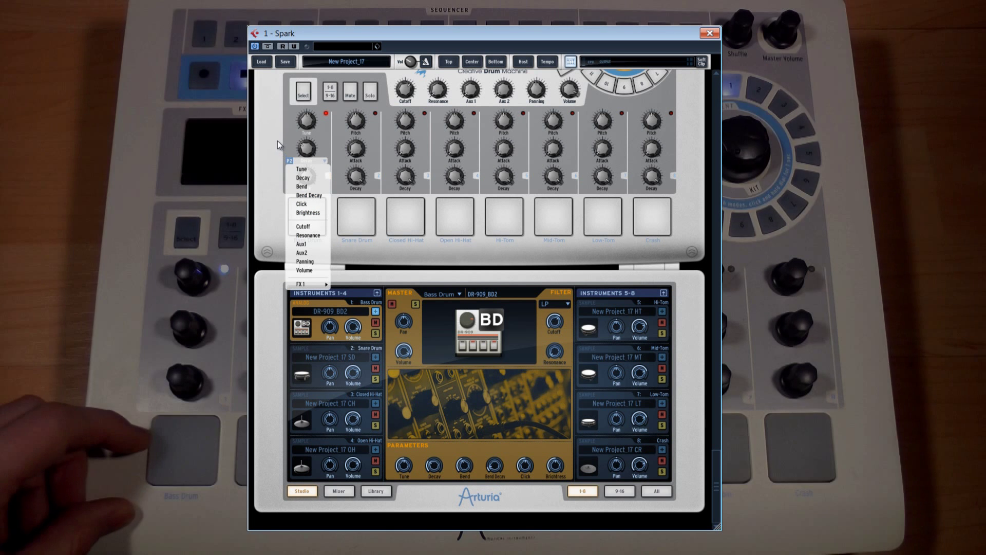
pyautogui.click(278, 141)
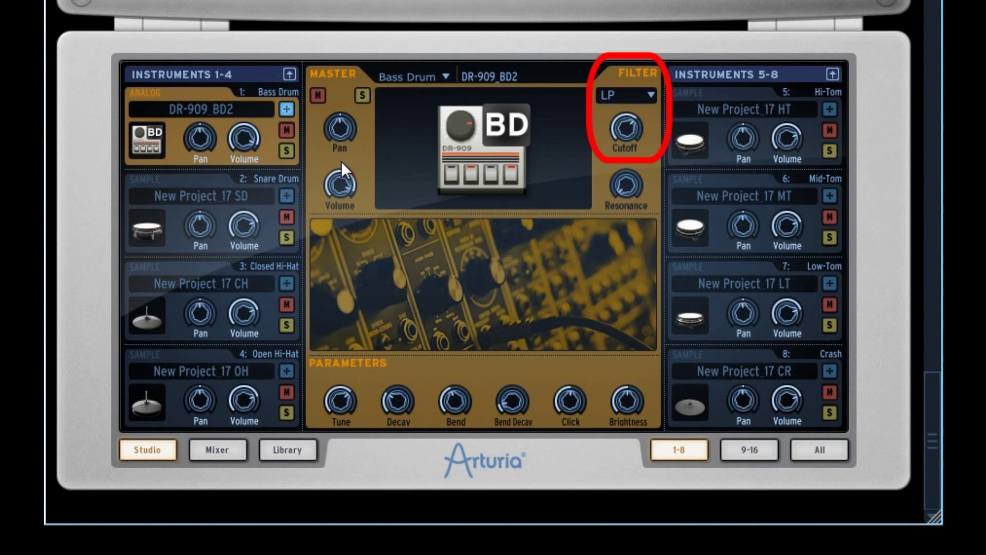
pyautogui.click(612, 97)
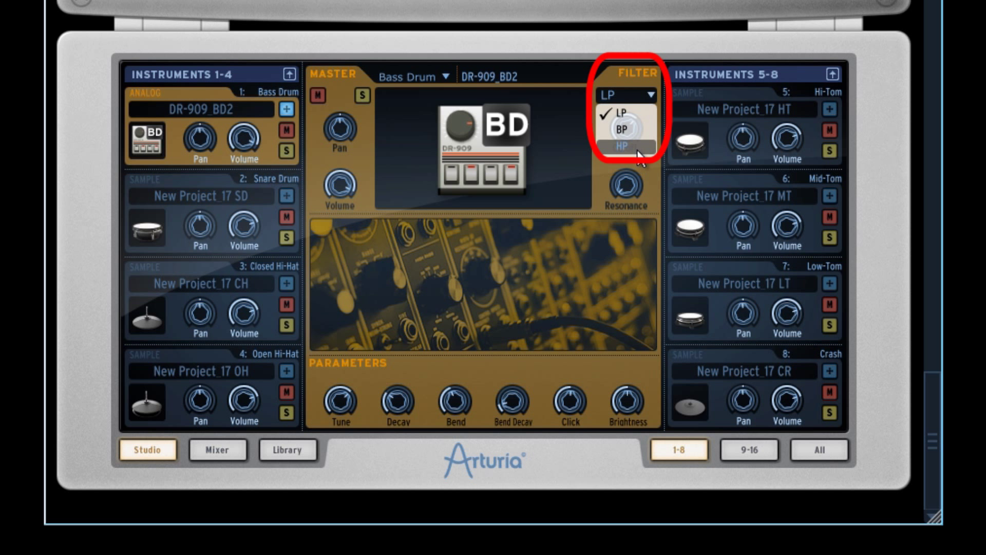
pyautogui.click(560, 188)
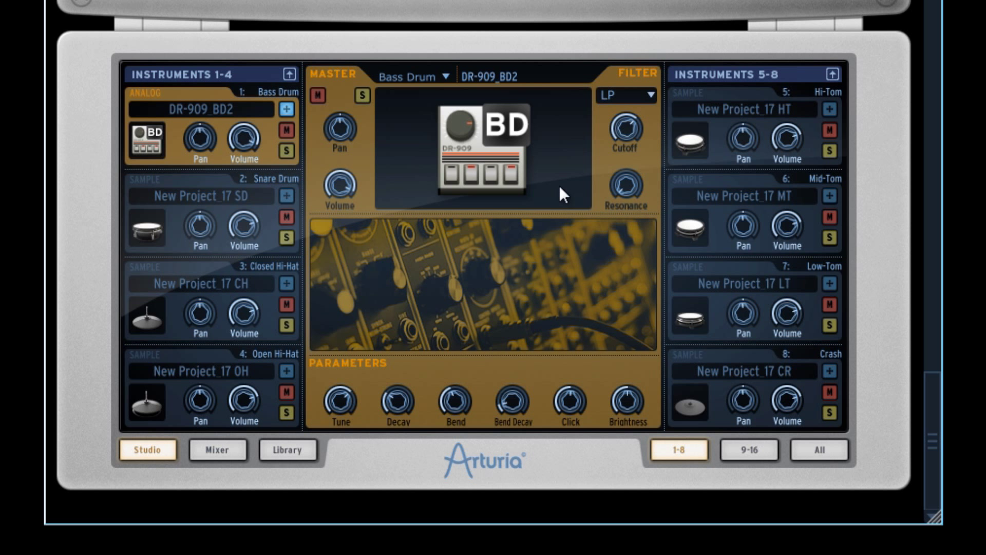
# Load the physical model snare drum Mad Scientist_SD into instrument 2.
pyautogui.click(198, 183)
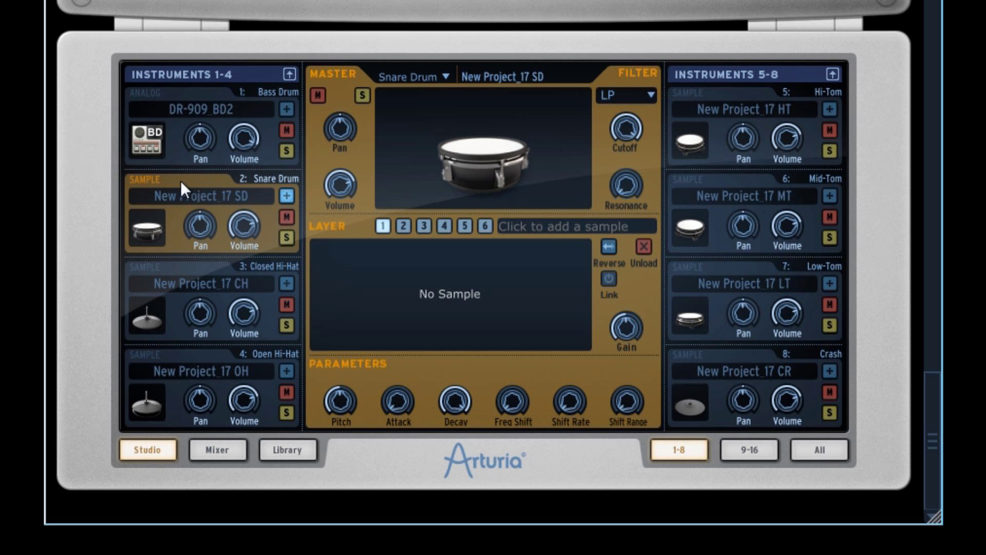
pyautogui.click(206, 194)
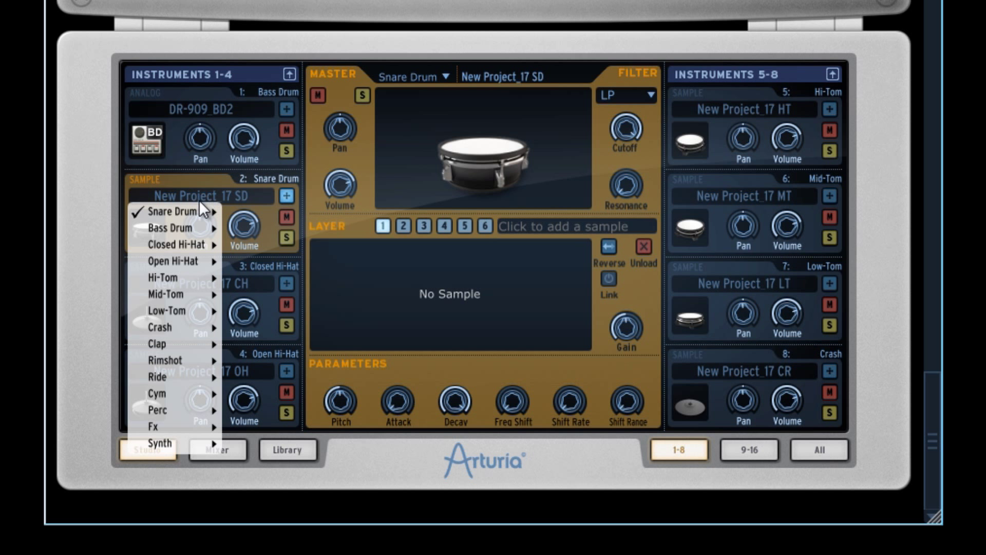
pyautogui.moveTo(190, 209)
pyautogui.moveTo(271, 194)
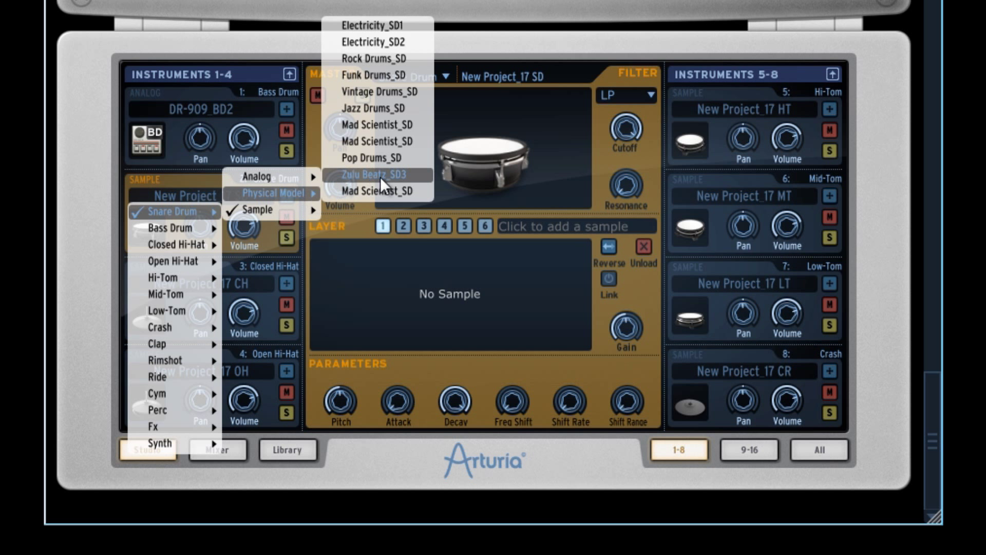
pyautogui.click(368, 124)
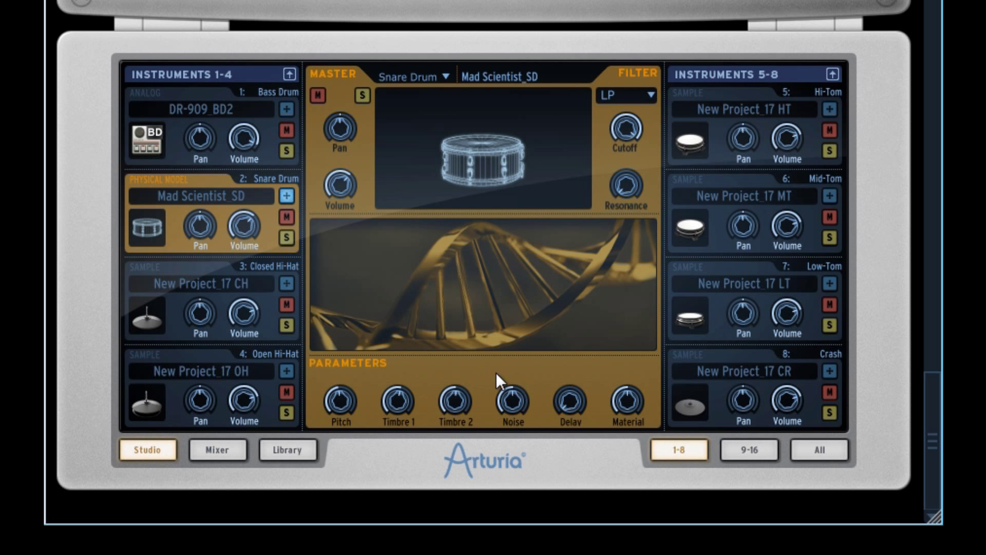
# Adjust the snare drum's Noise parameter and set its Material to about 0.01.
pyautogui.moveTo(628, 405); pyautogui.dragTo(641, 341)
pyautogui.moveTo(510, 402); pyautogui.dragTo(533, 342)
pyautogui.moveTo(631, 404)
pyautogui.mouseDown()
pyautogui.moveTo(633, 369)
pyautogui.moveTo(632, 395)
pyautogui.mouseUp()
pyautogui.moveTo(516, 408); pyautogui.dragTo(526, 509)
pyautogui.click(617, 399)
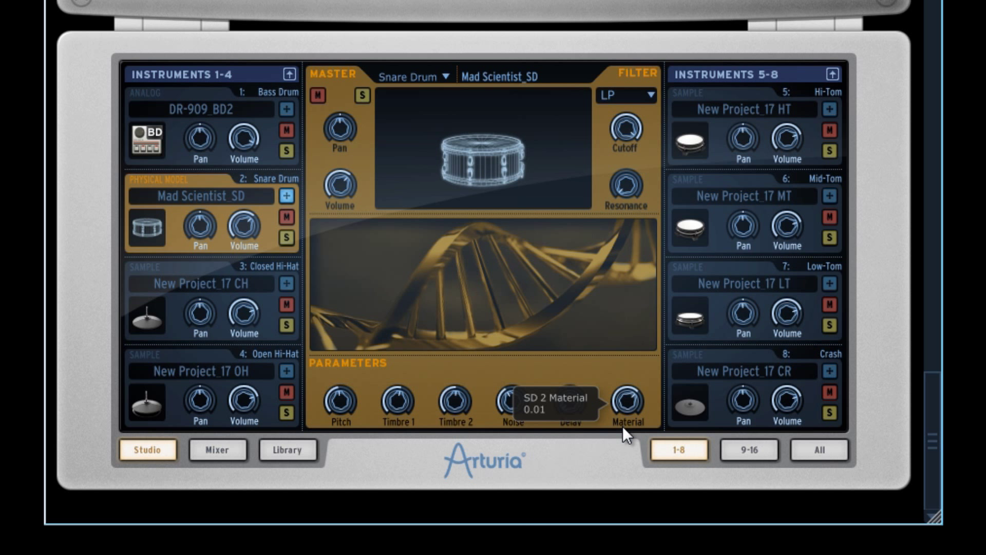
# Adjust the snare drum's Timbre 2, Timbre 1 and Delay parameters.
pyautogui.moveTo(456, 401); pyautogui.dragTo(501, 401)
pyautogui.moveTo(403, 408); pyautogui.dragTo(452, 355)
pyautogui.moveTo(571, 406); pyautogui.dragTo(586, 441)
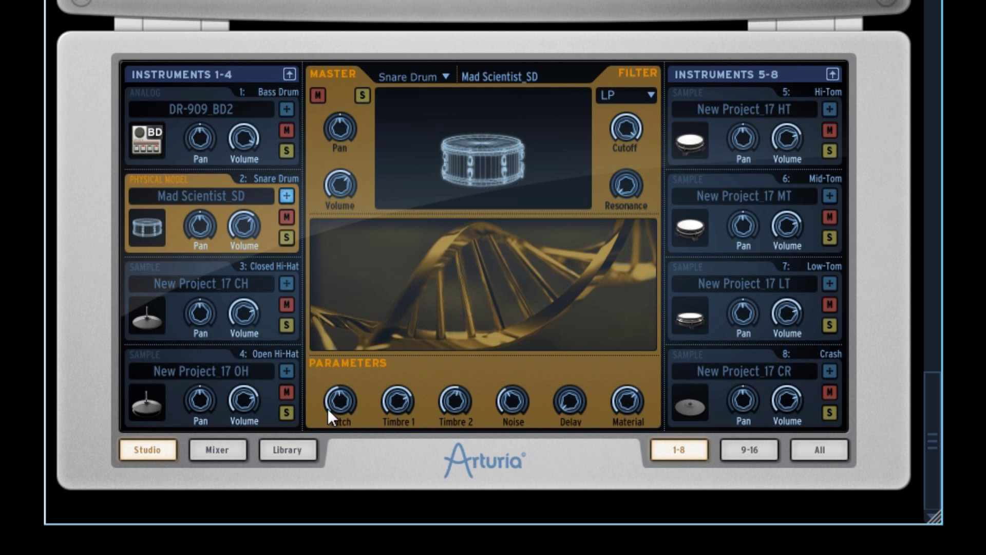
pyautogui.moveTo(628, 400)
pyautogui.moveTo(406, 403)
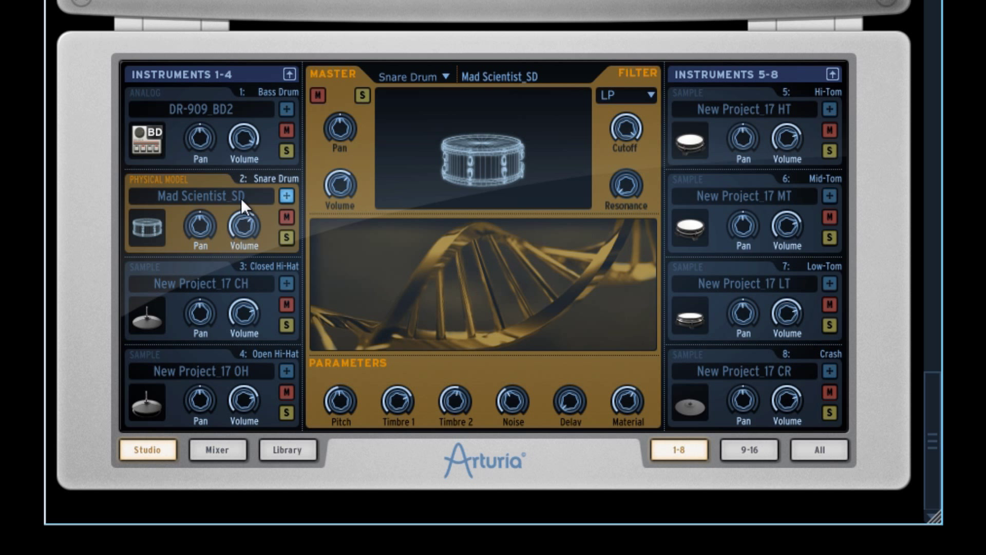
pyautogui.moveTo(241, 149)
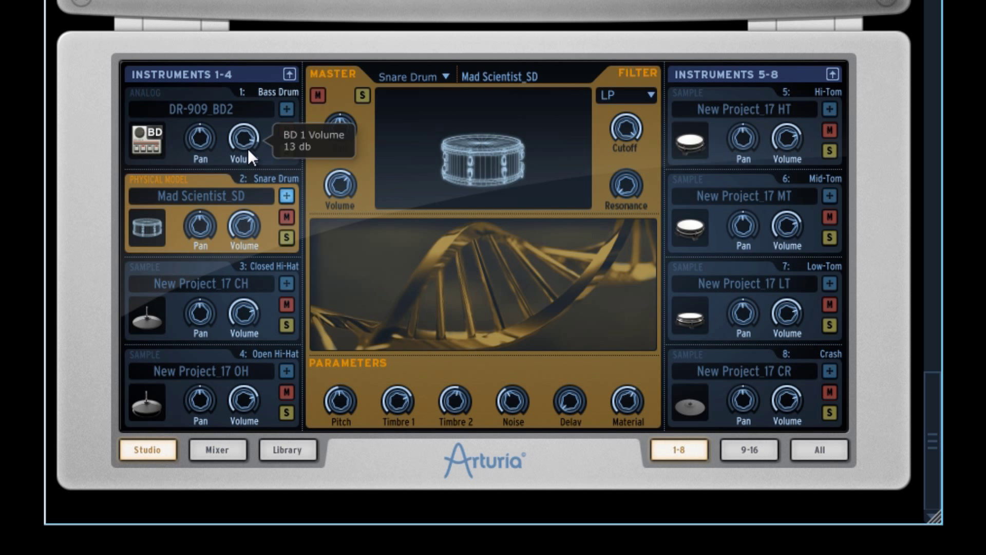
# Adjust the volumes of the bass drum and the snare drum.
pyautogui.moveTo(247, 149); pyautogui.dragTo(252, 143)
pyautogui.moveTo(246, 222); pyautogui.dragTo(246, 223)
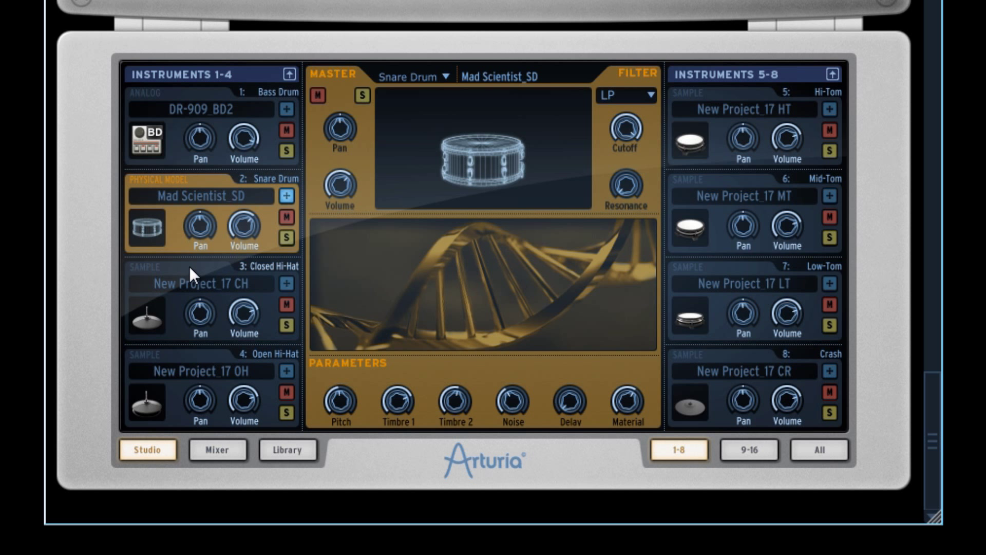
# Load the closed hi-hat sample instrument Berlin Electro_CH into instrument 3.
pyautogui.click(174, 317)
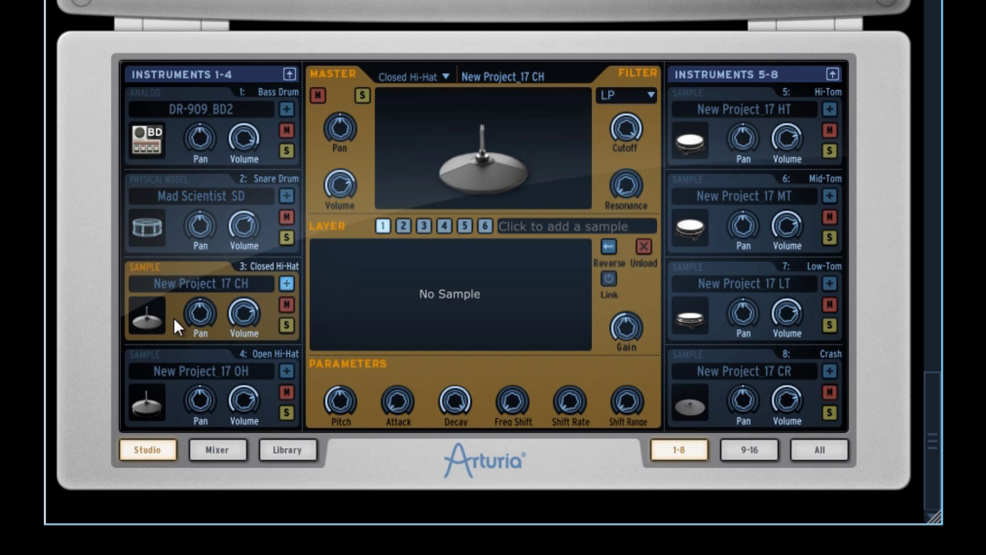
pyautogui.click(214, 281)
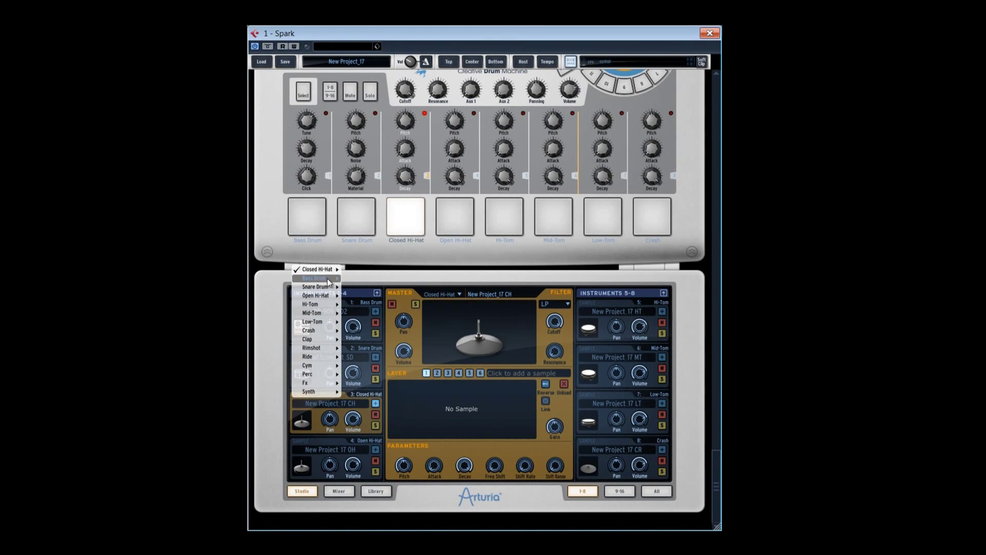
pyautogui.moveTo(202, 33)
pyautogui.moveTo(369, 289)
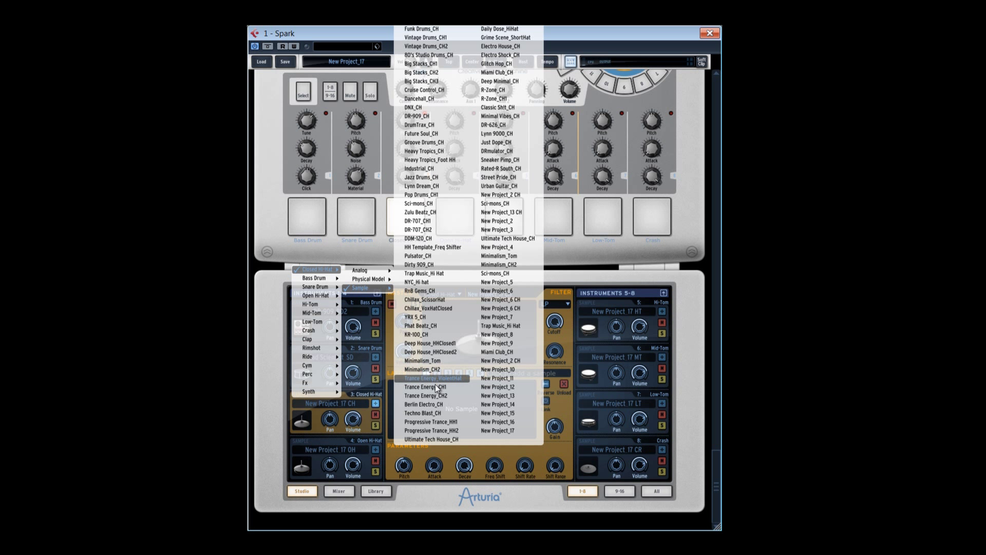
pyautogui.click(433, 405)
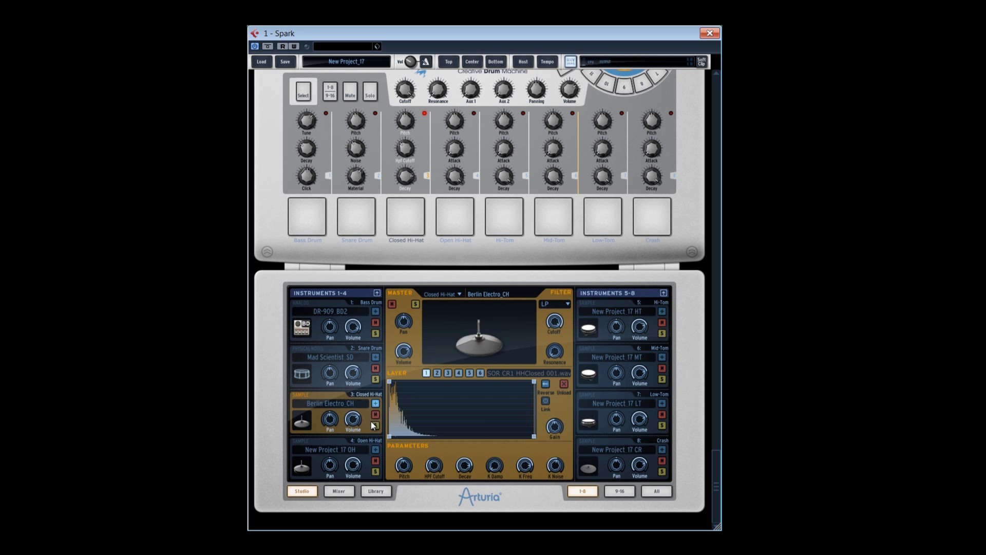
# Load the open hi-hat sample instrument Berlin Electro_OH into instrument 4.
pyautogui.click(326, 441)
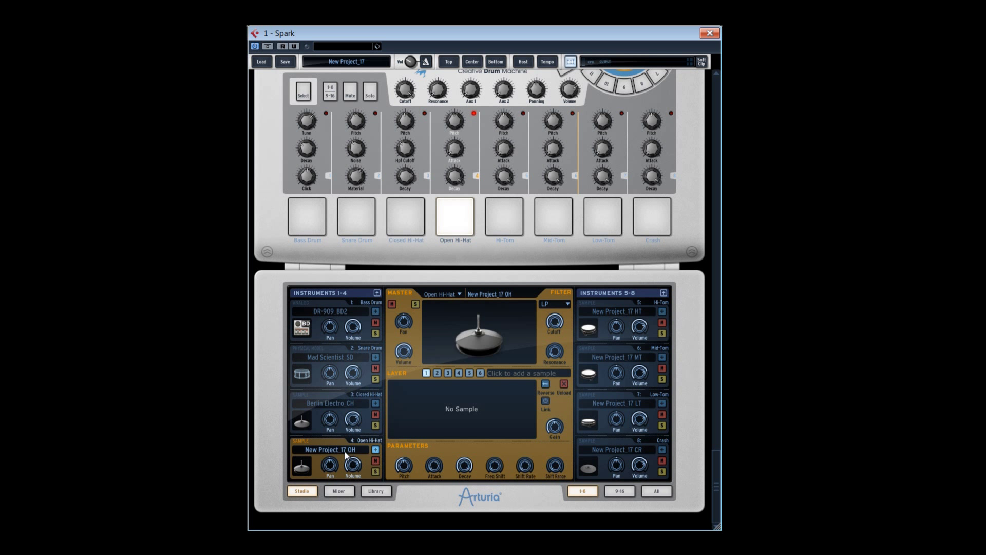
pyautogui.click(338, 450)
pyautogui.moveTo(327, 315)
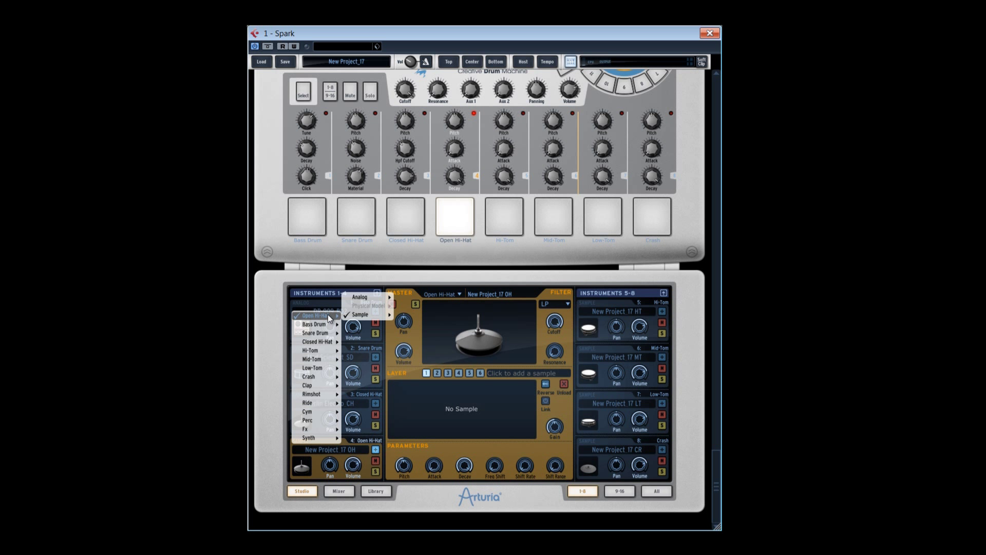
pyautogui.moveTo(362, 313)
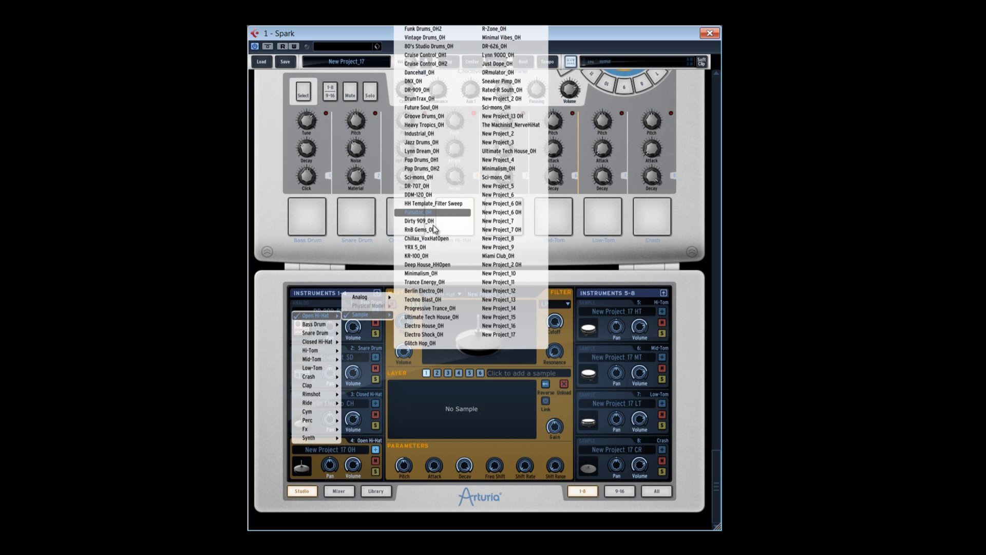
pyautogui.click(439, 291)
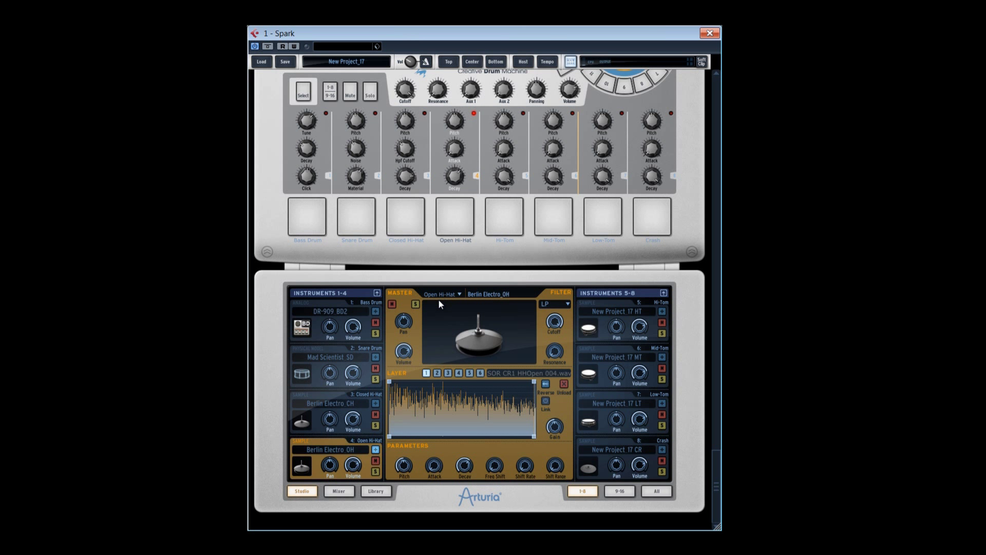
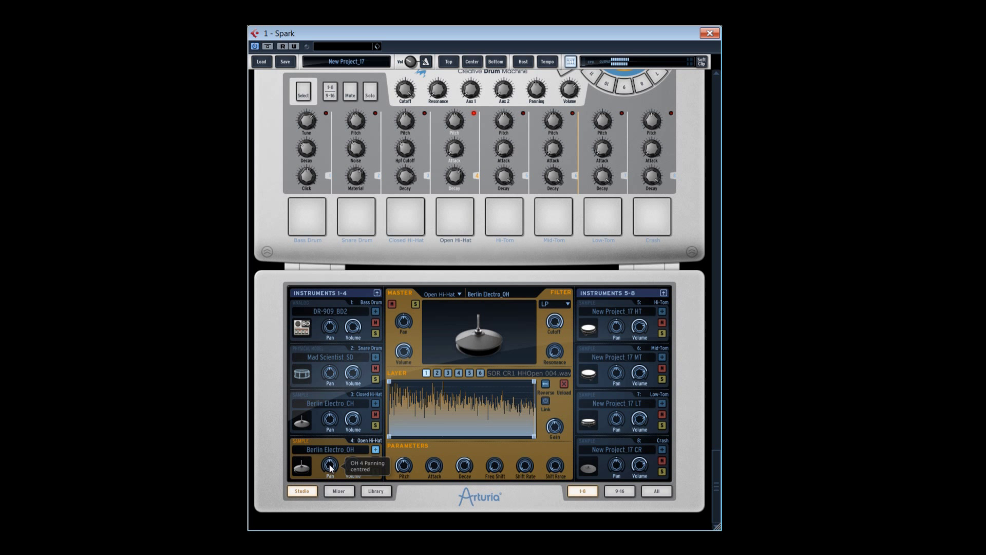
# Select the Hi-Tom in instrument 5 and look at the file browser for adding a sample to its first layer, without loading one.
pyautogui.click(606, 327)
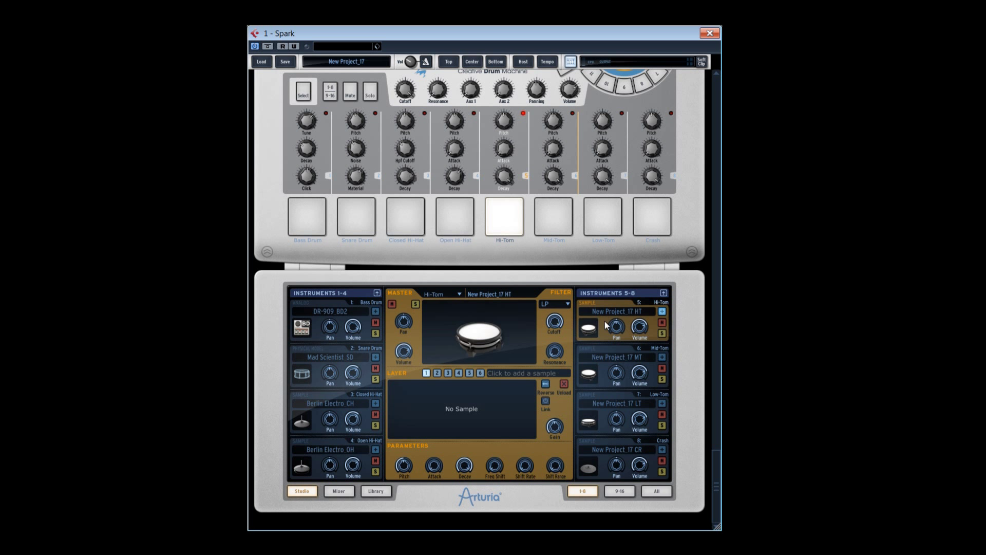
pyautogui.moveTo(618, 335)
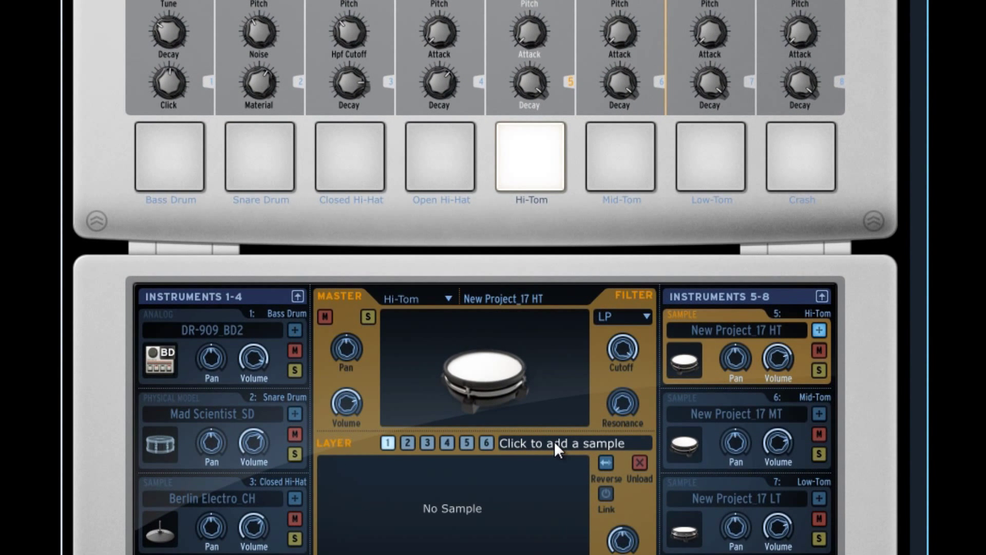
pyautogui.click(554, 443)
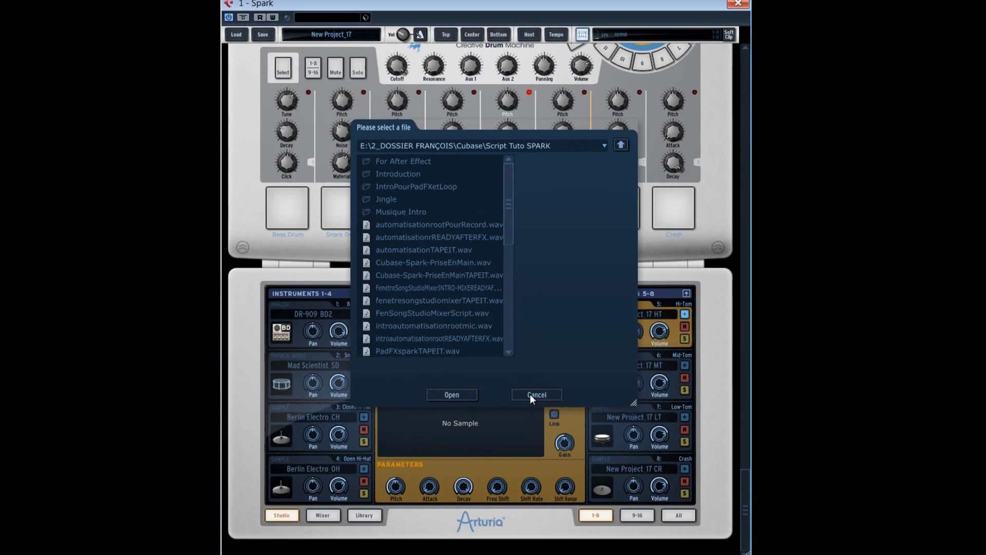
pyautogui.click(535, 394)
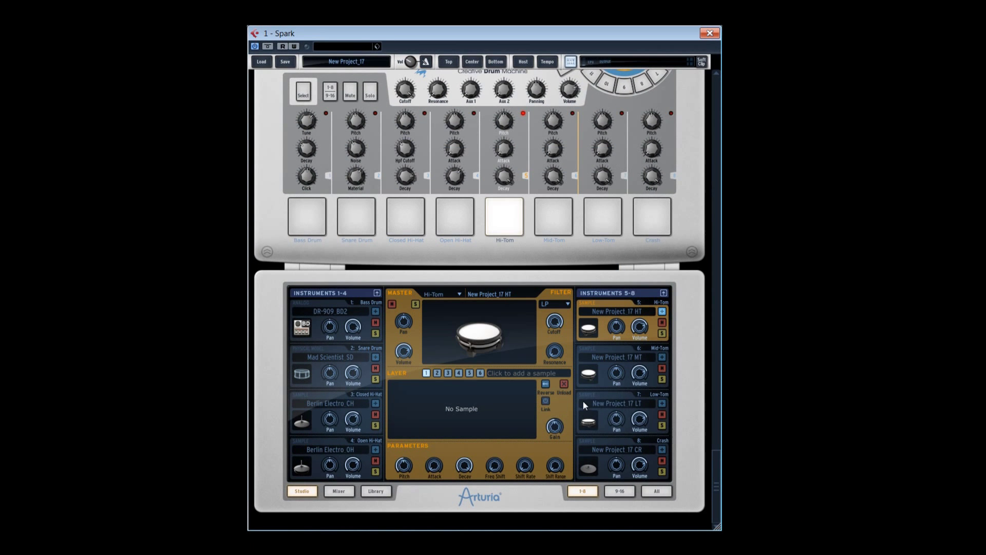
# Switch to the file explorer window and load VEE Synth Sound 013.wav into layer 1 of the Hi-Tom.
pyautogui.hotkey('alt', 'Tab')
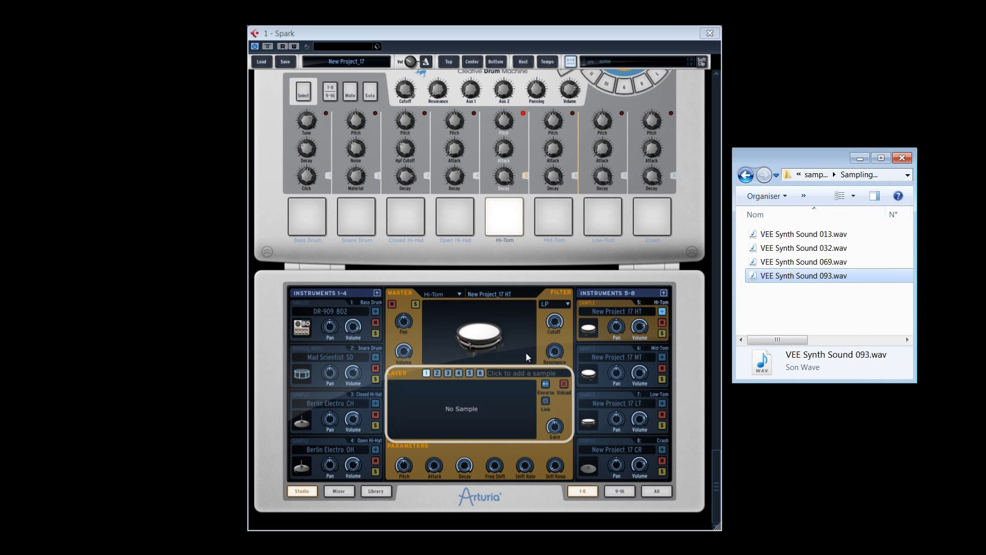
pyautogui.click(827, 236)
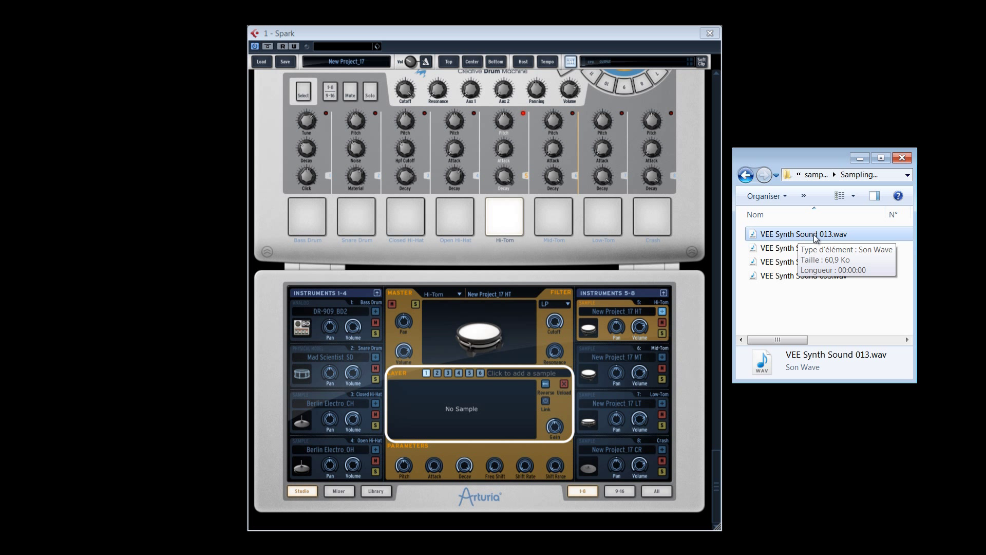
pyautogui.moveTo(801, 237); pyautogui.dragTo(458, 417)
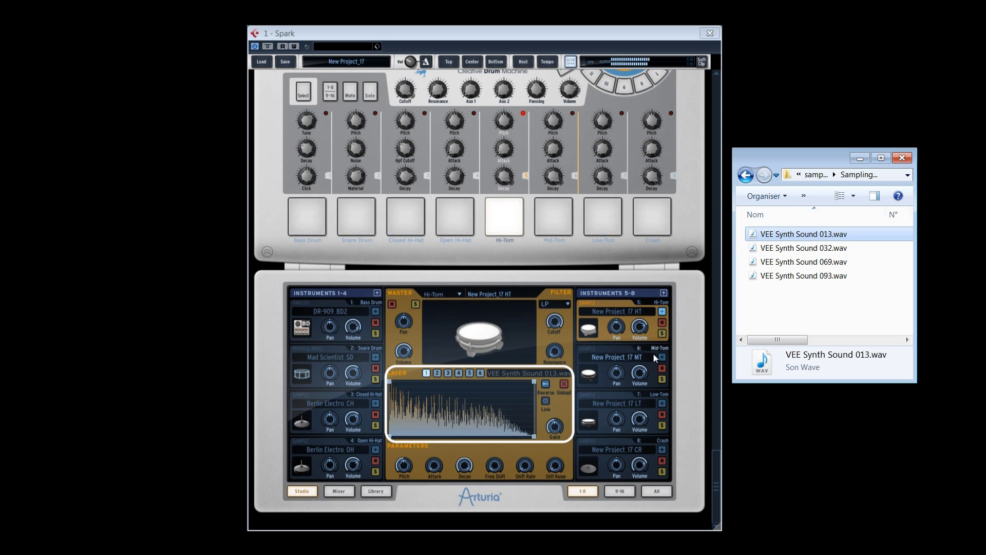
# Load VEE Synth Sound 032.wav from the file explorer into layer 2 of the Hi-Tom.
pyautogui.click(805, 248)
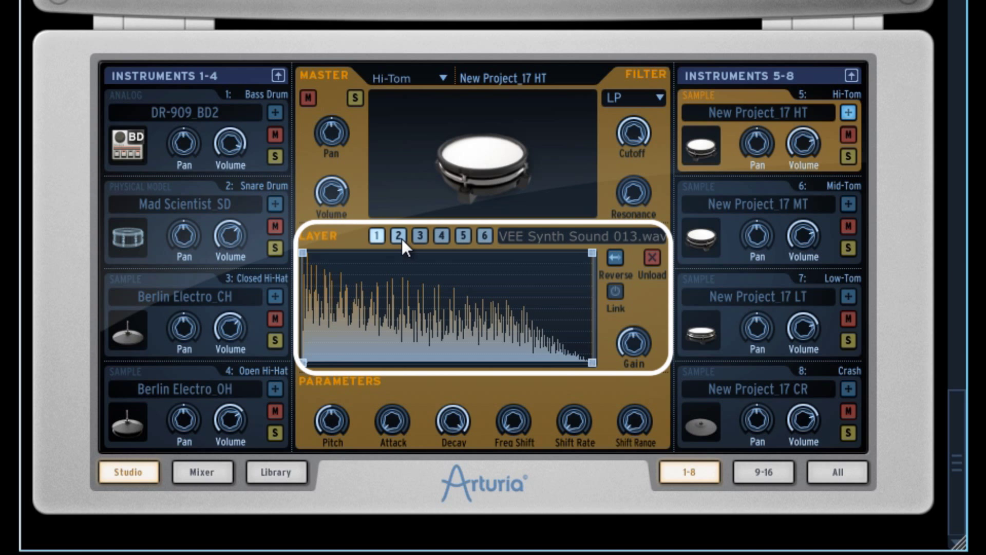
pyautogui.click(400, 237)
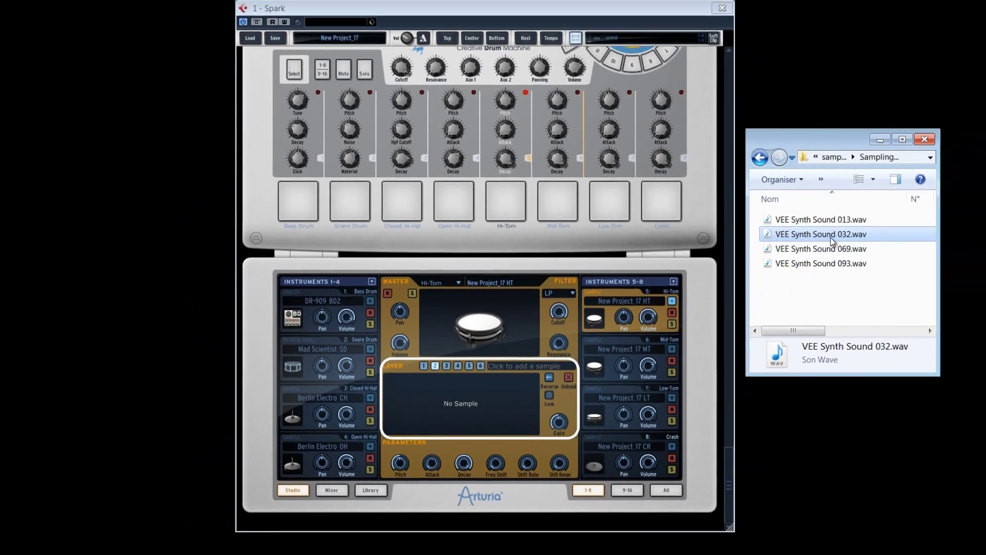
pyautogui.moveTo(804, 248); pyautogui.dragTo(489, 360)
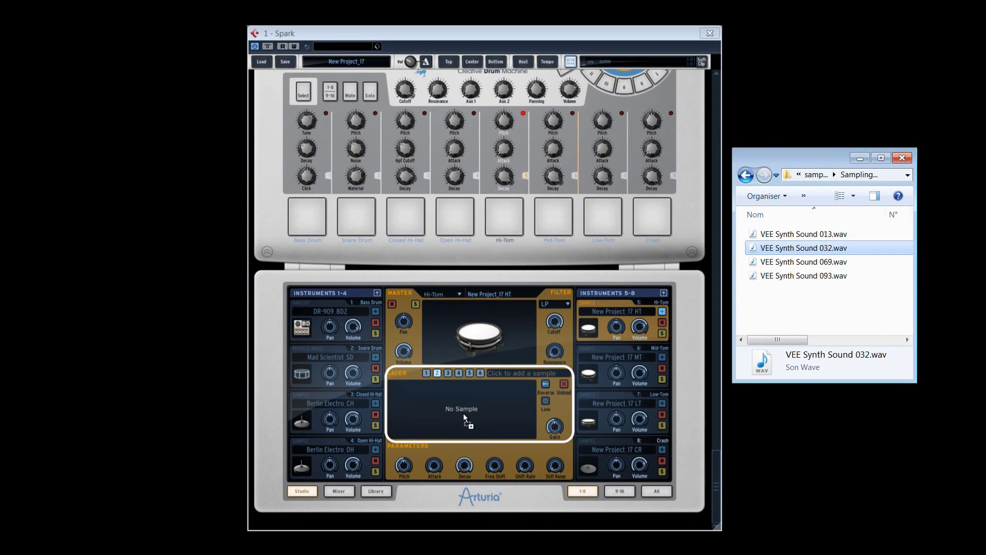
pyautogui.moveTo(464, 418); pyautogui.dragTo(465, 418)
# Load VEE Synth Sound 069.wav from the file explorer into layer 3 of the Hi-Tom.
pyautogui.click(448, 373)
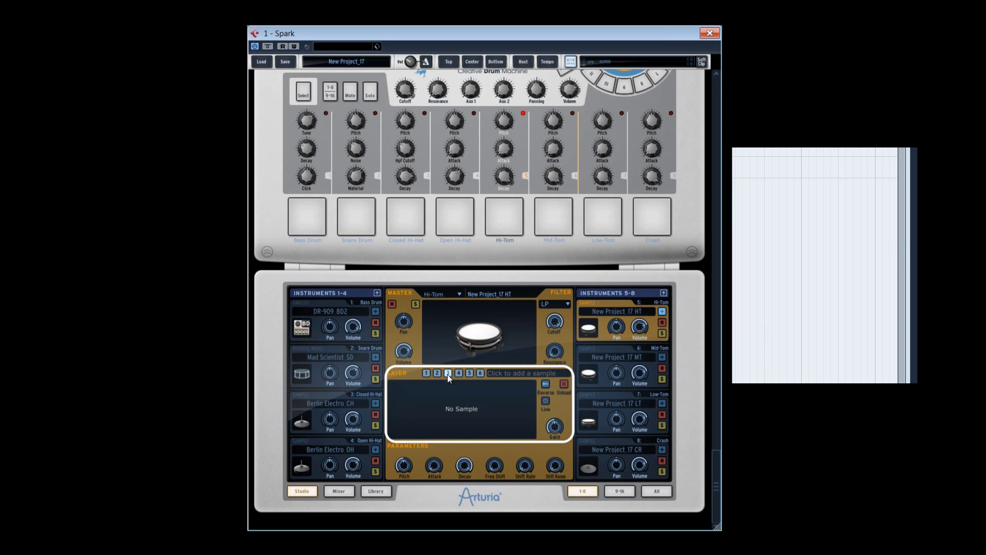
pyautogui.click(804, 256)
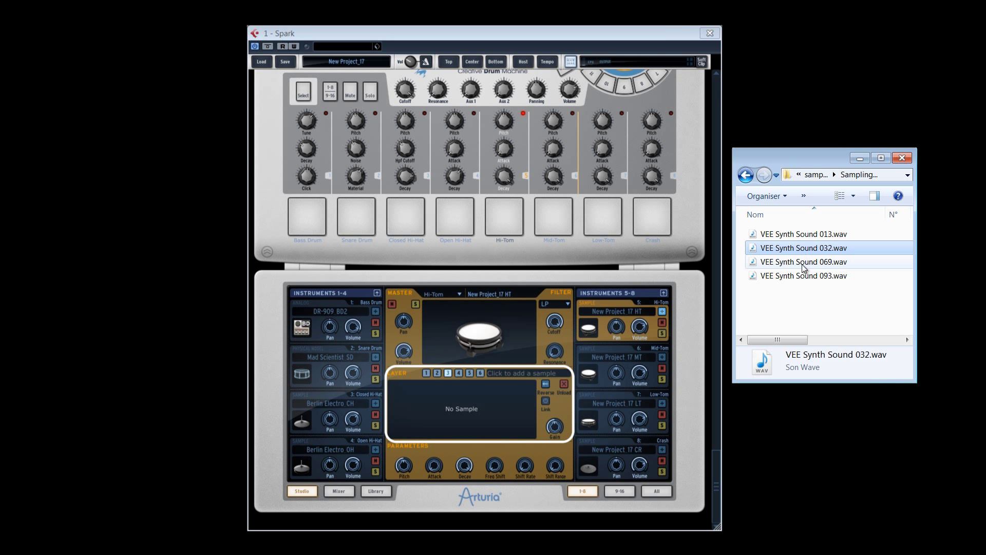
pyautogui.moveTo(804, 266); pyautogui.dragTo(656, 321)
pyautogui.moveTo(461, 421); pyautogui.dragTo(461, 420)
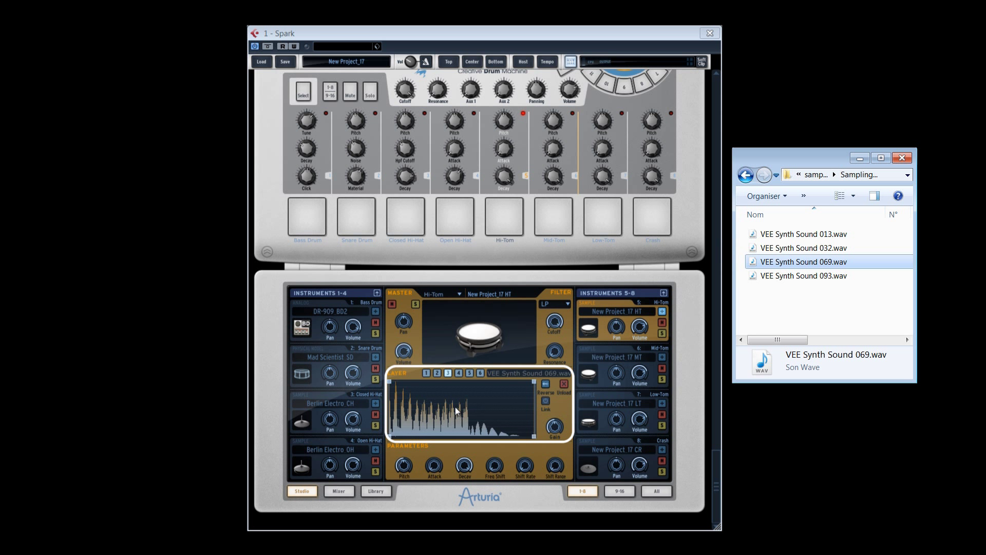
# Load VEE Synth Sound 093.wav from the file explorer into layer 4 of the Hi-Tom.
pyautogui.click(459, 373)
pyautogui.click(795, 263)
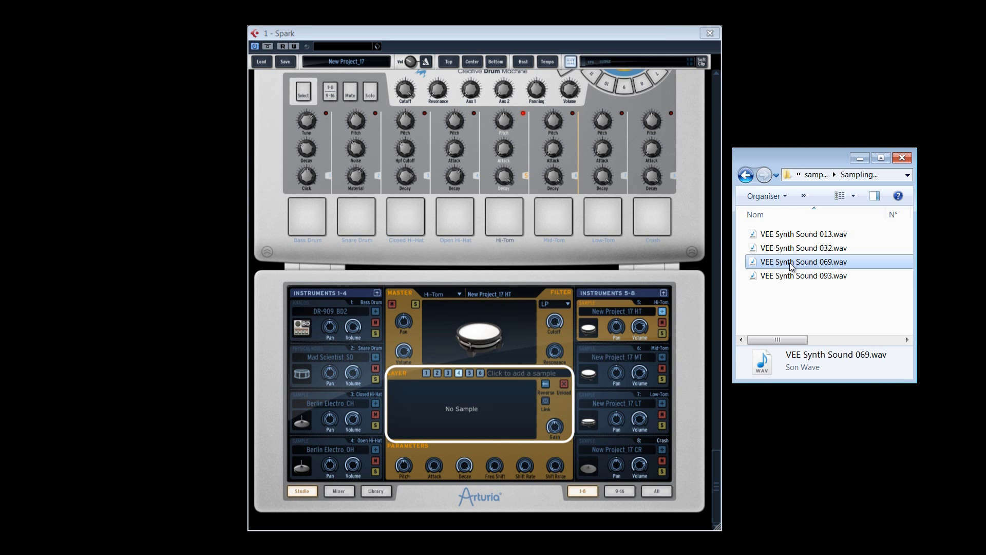
pyautogui.moveTo(795, 275); pyautogui.dragTo(475, 406)
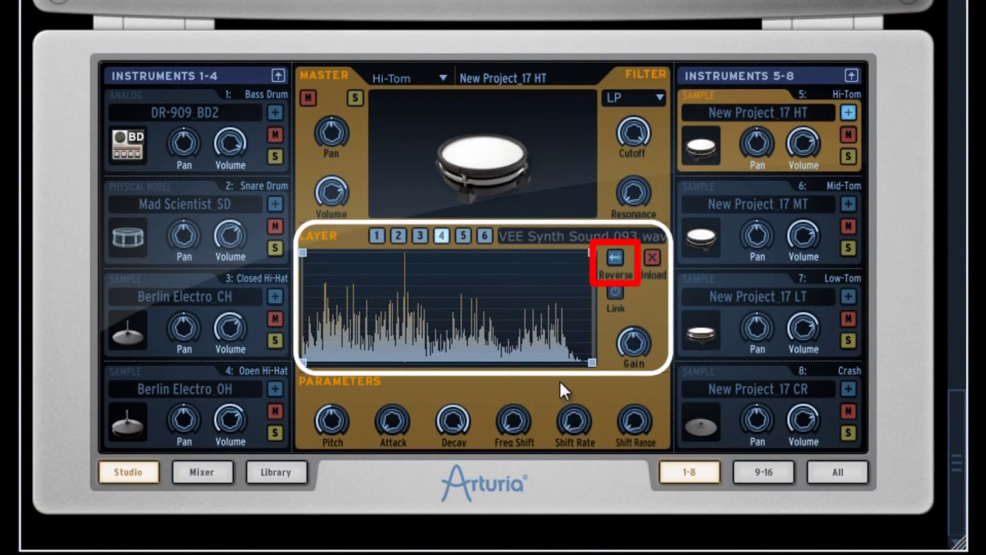
# Toggle Reverse on the layer 2 sample of the Hi-Tom to compare both directions, leaving it reversed.
pyautogui.click(401, 236)
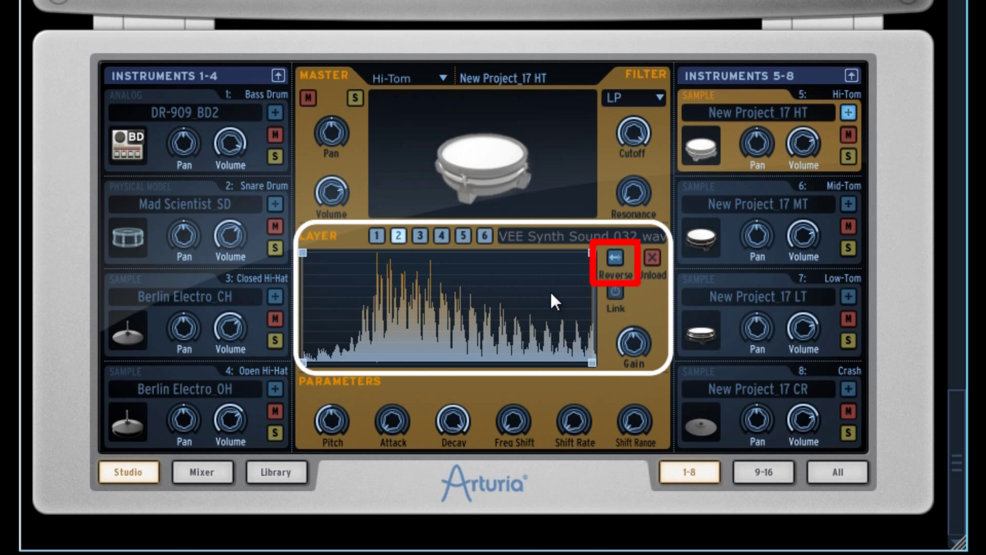
pyautogui.click(612, 259)
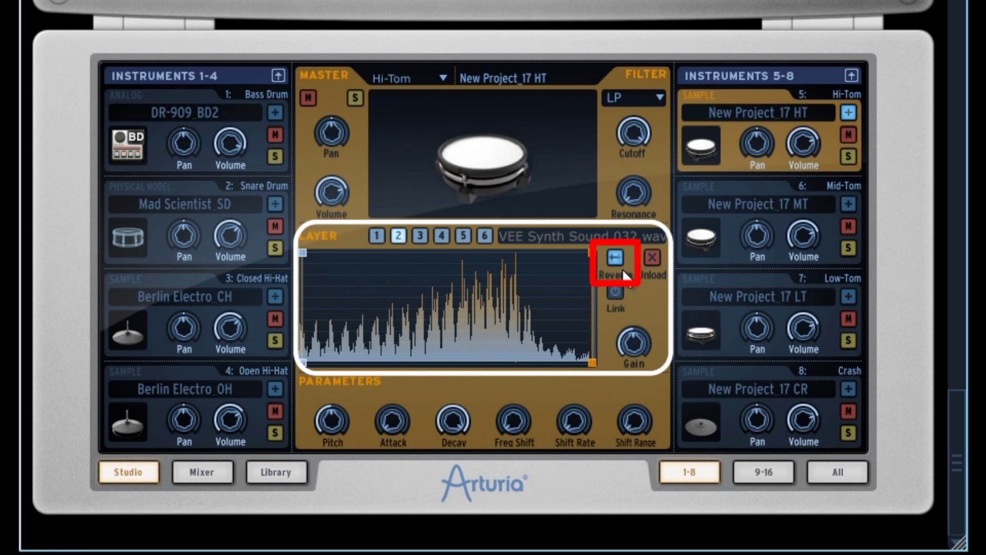
pyautogui.click(616, 261)
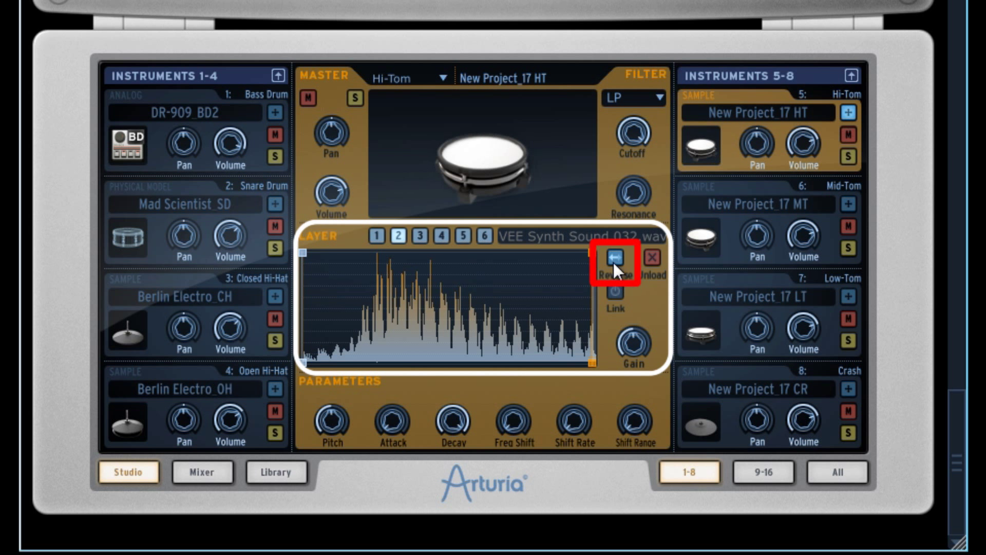
pyautogui.click(613, 260)
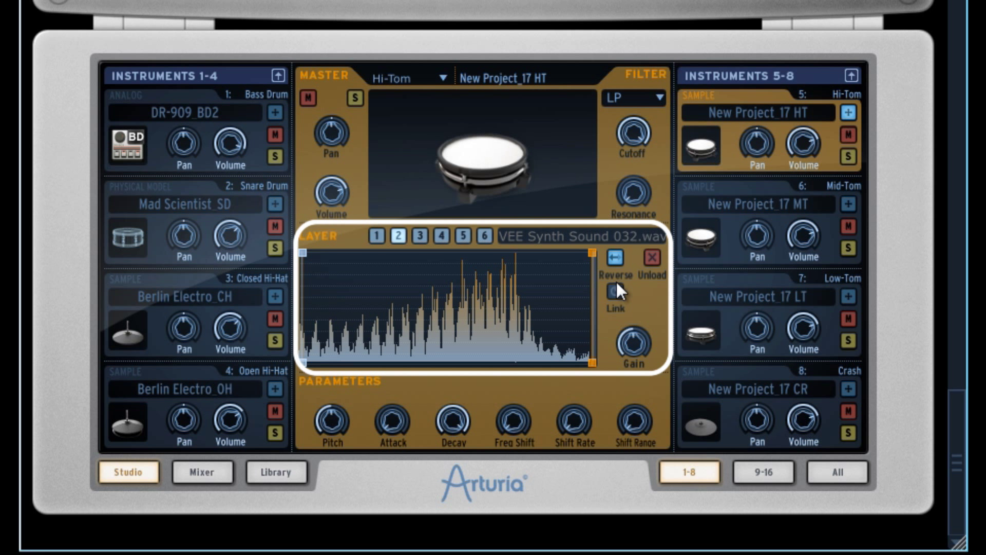
# Go through the Hi-Tom's layers 1 to 4 and adjust the gain of their samples.
pyautogui.click(376, 237)
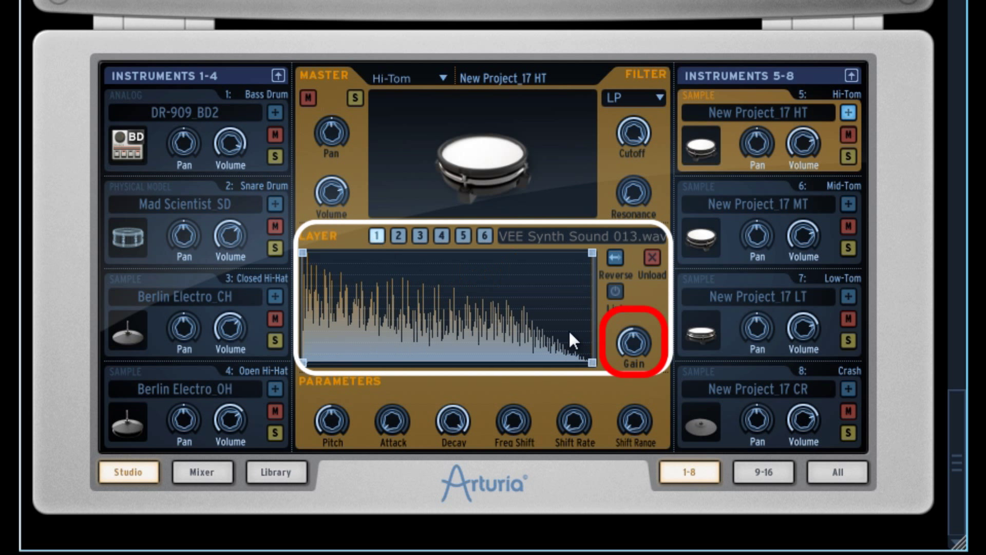
pyautogui.moveTo(633, 343); pyautogui.dragTo(634, 420)
pyautogui.click(399, 235)
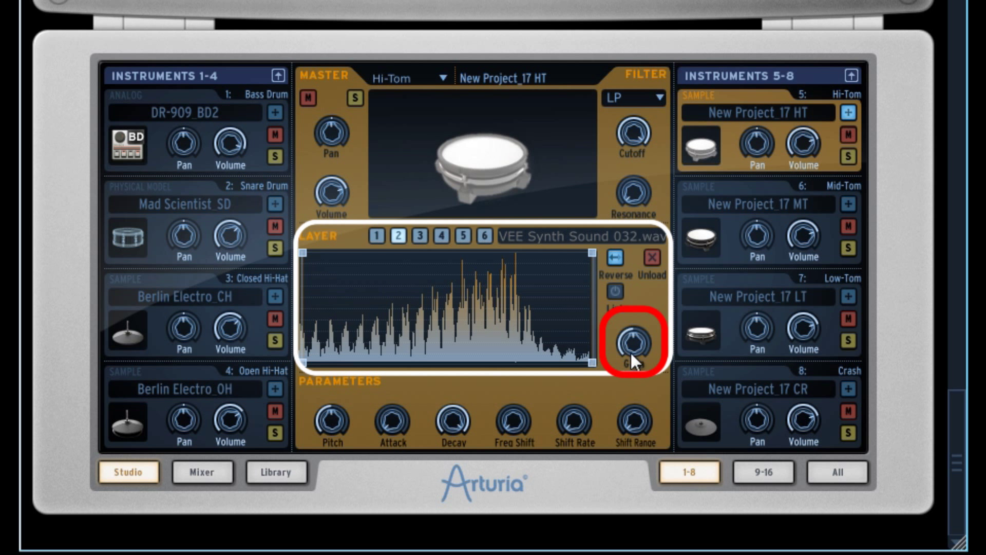
pyautogui.click(420, 236)
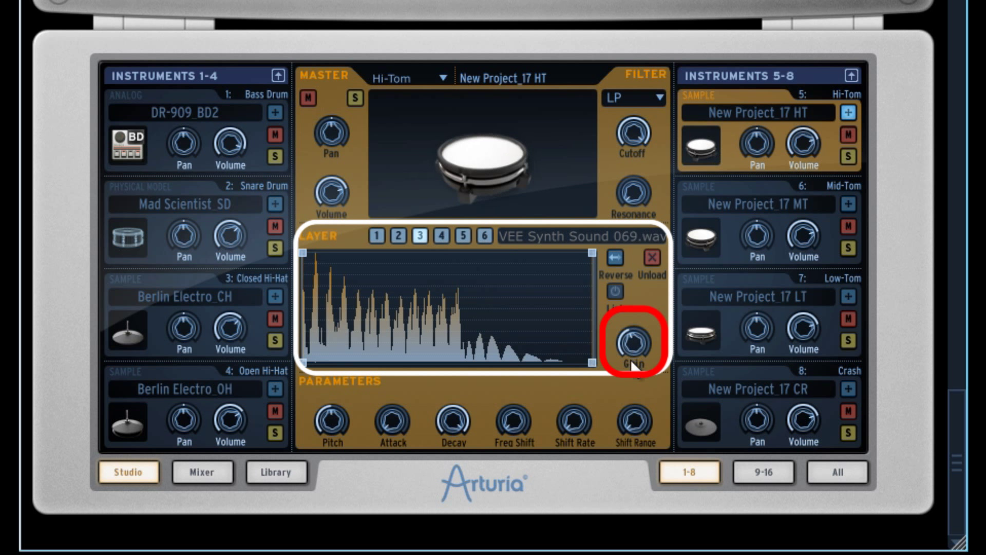
pyautogui.click(441, 236)
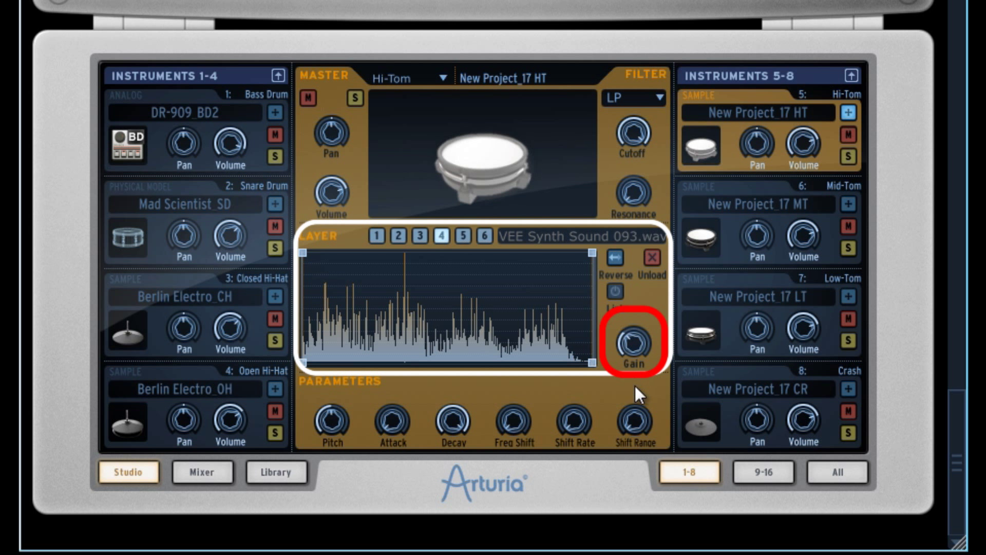
# Try moving the end point of the layer 4 sample's envelope and return it to the waveform's end.
pyautogui.moveTo(809, 144)
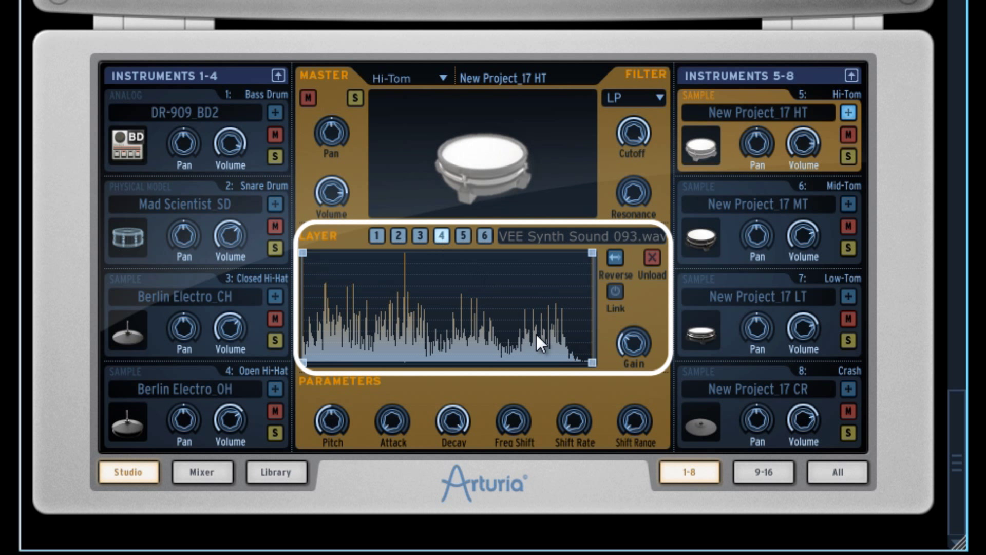
pyautogui.moveTo(586, 365)
pyautogui.mouseDown()
pyautogui.moveTo(409, 375)
pyautogui.moveTo(373, 364)
pyautogui.moveTo(604, 380)
pyautogui.mouseUp()
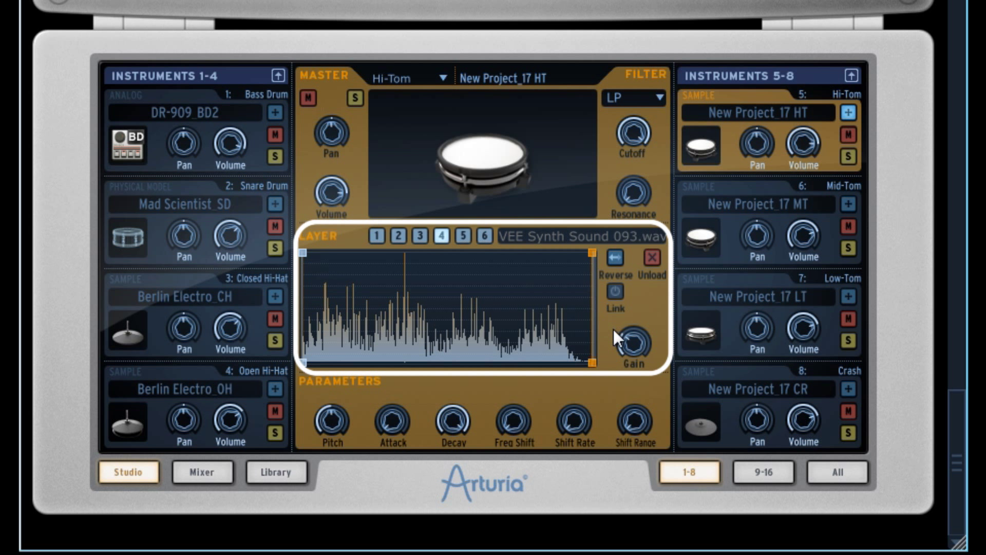
# Link the Hi-Tom's sample layers and try Reverse and a higher gain on all of them together, leaving Reverse off.
pyautogui.click(615, 292)
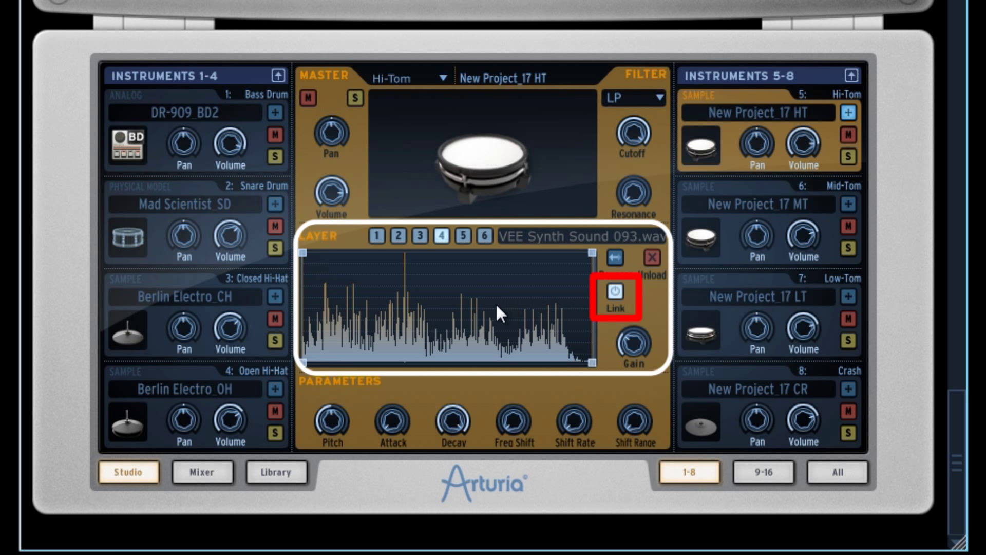
pyautogui.click(614, 258)
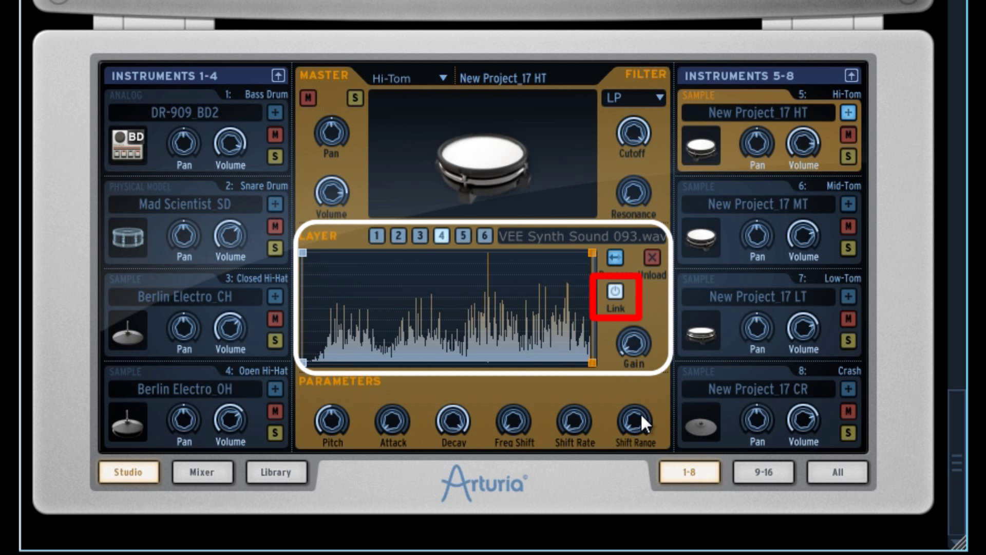
pyautogui.moveTo(591, 365)
pyautogui.mouseDown()
pyautogui.moveTo(516, 379)
pyautogui.moveTo(377, 366)
pyautogui.moveTo(628, 376)
pyautogui.mouseUp()
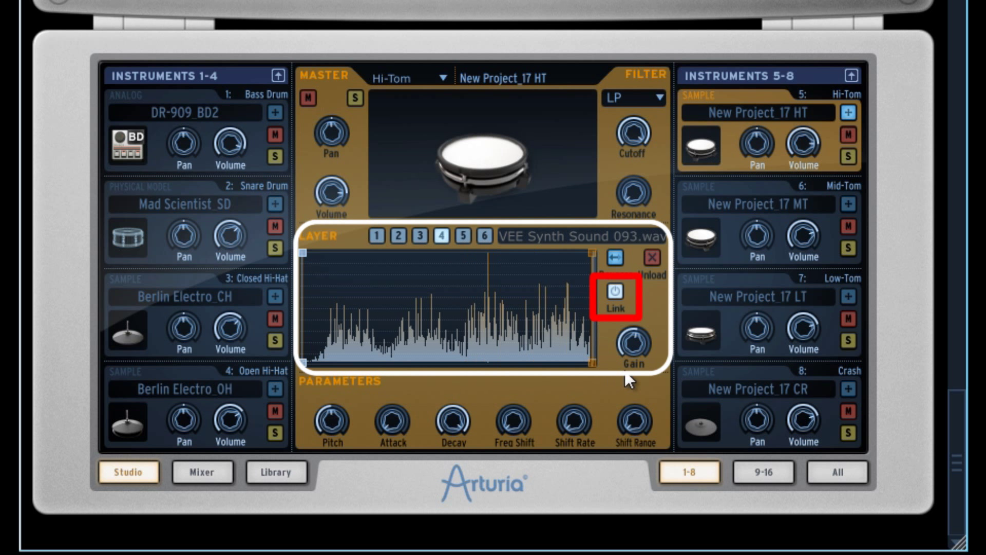
pyautogui.click(616, 257)
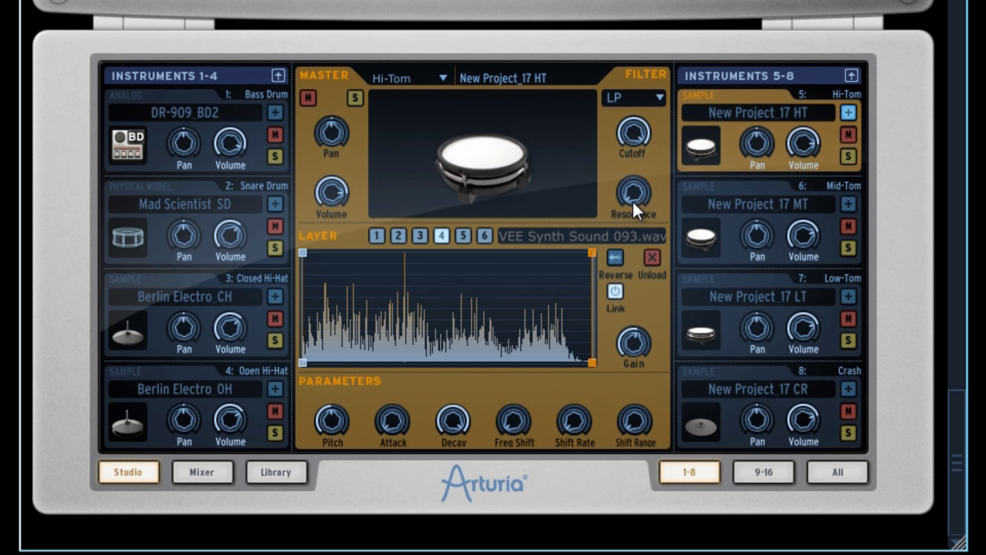
# Set the Hi-Tom's filter cutoff to about 113 Hz with raised resonance, and change its instrument type to Cym.
pyautogui.moveTo(635, 163)
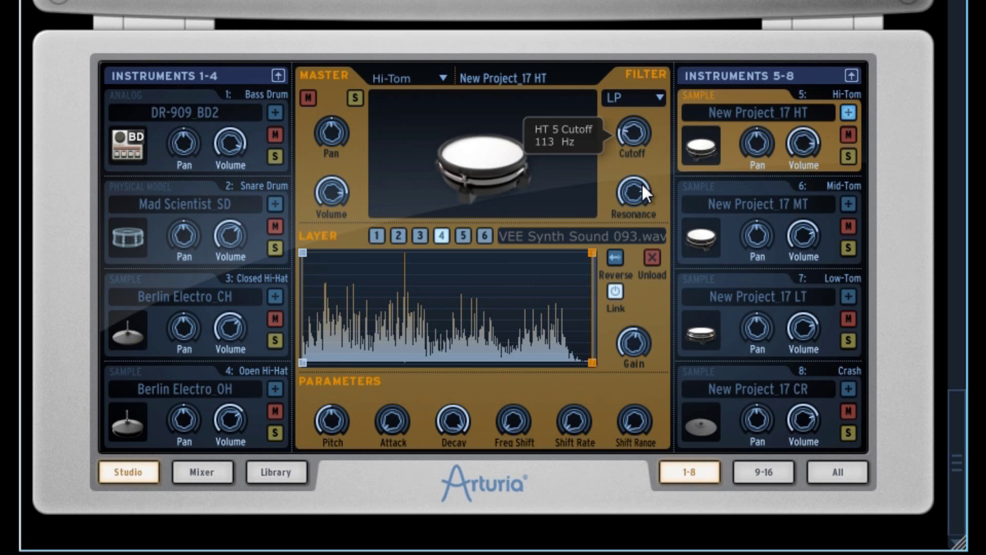
pyautogui.click(403, 78)
pyautogui.click(413, 218)
pyautogui.click(404, 78)
pyautogui.click(403, 263)
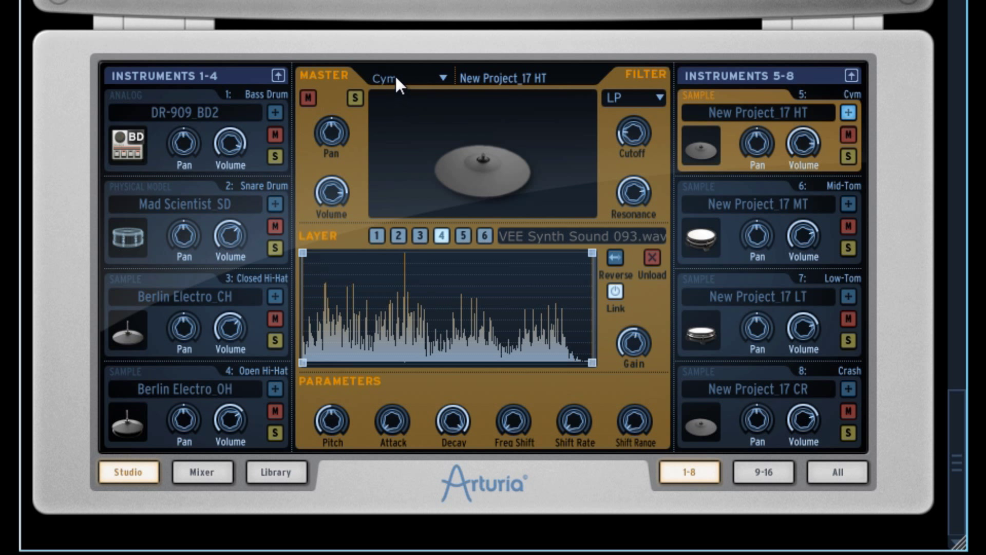
# Unload the samples from layers 1 and 2 of instrument 5.
pyautogui.click(379, 237)
pyautogui.click(657, 258)
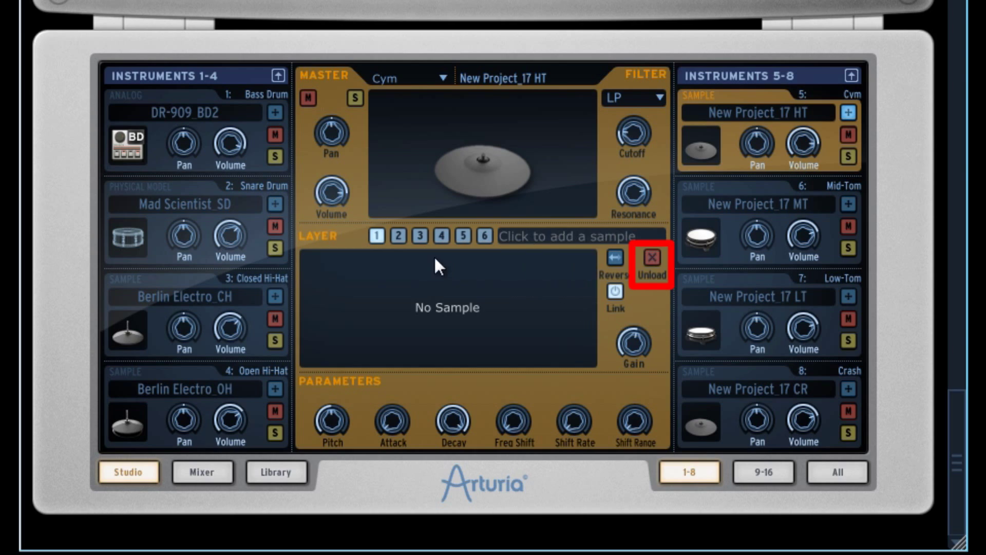
pyautogui.click(398, 237)
pyautogui.click(652, 263)
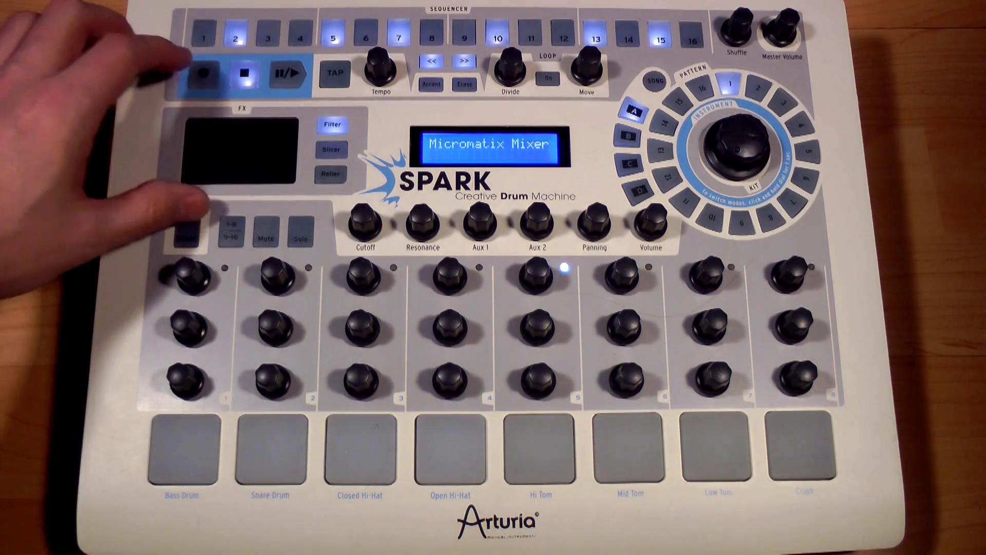
pyautogui.click(186, 232)
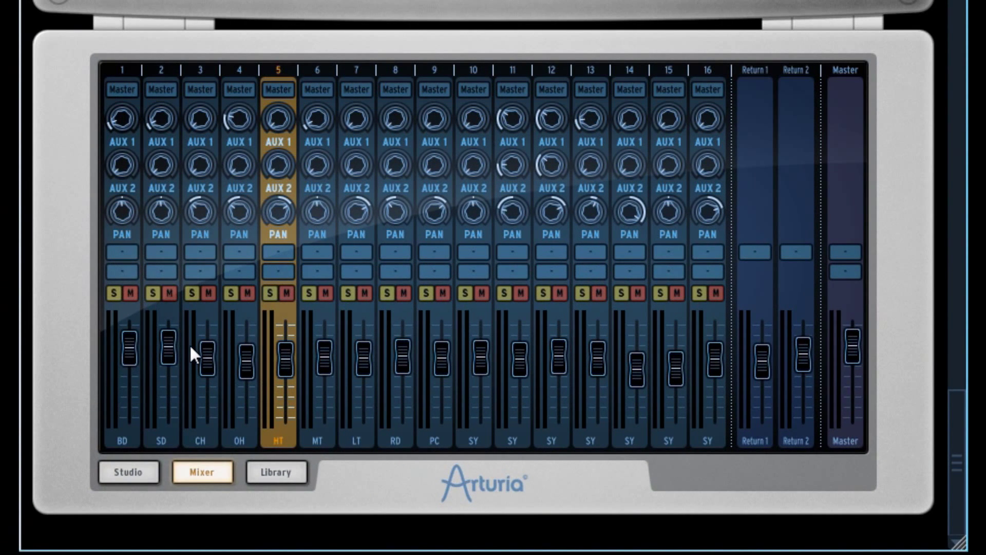
# Lower the snare drum's fader in the mixer and audition the HT and CH tracks with Solo, leaving both unsoloed.
pyautogui.moveTo(172, 362)
pyautogui.moveTo(171, 356)
pyautogui.mouseDown()
pyautogui.moveTo(167, 514)
pyautogui.moveTo(171, 337)
pyautogui.moveTo(136, 487)
pyautogui.moveTo(141, 532)
pyautogui.moveTo(125, 347)
pyautogui.moveTo(168, 357)
pyautogui.mouseUp()
pyautogui.click(270, 294)
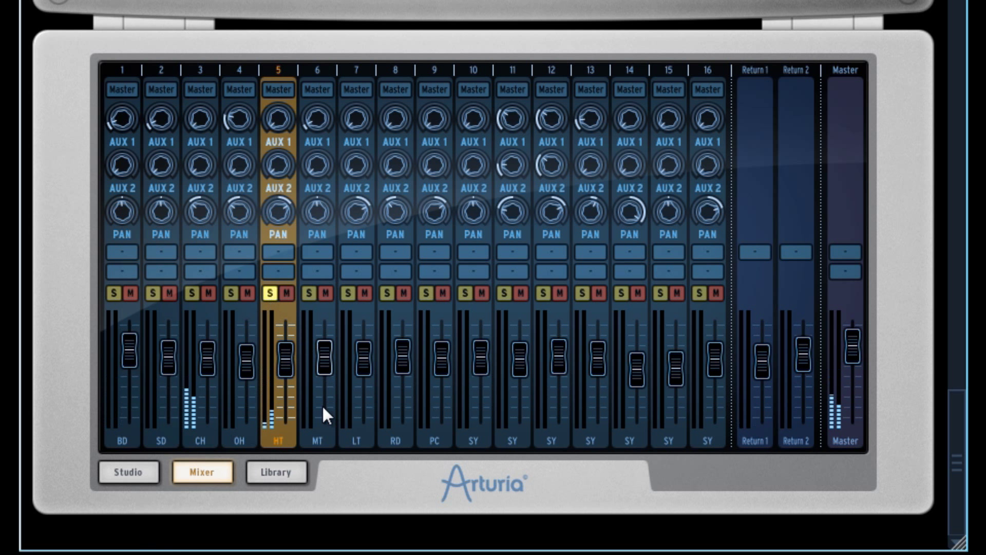
pyautogui.click(269, 292)
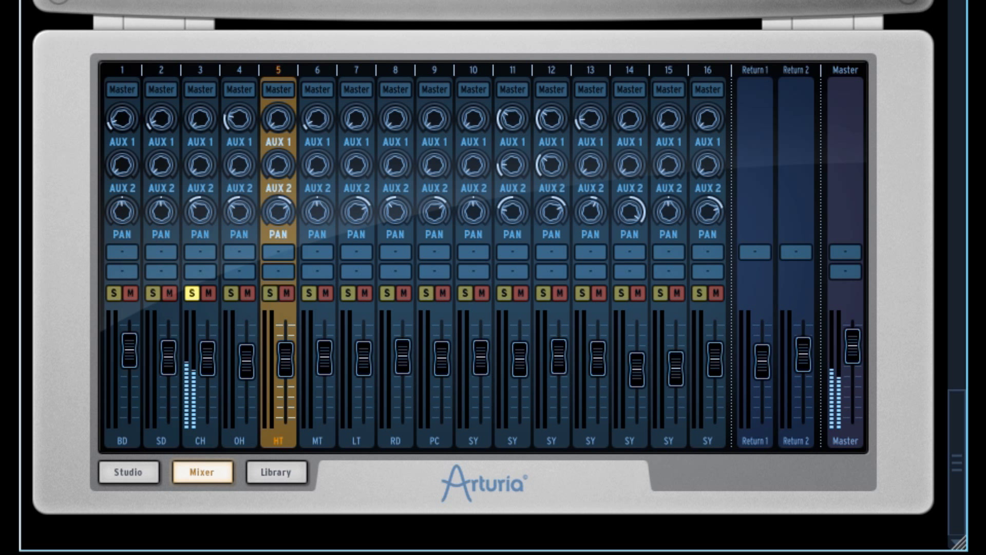
pyautogui.click(191, 294)
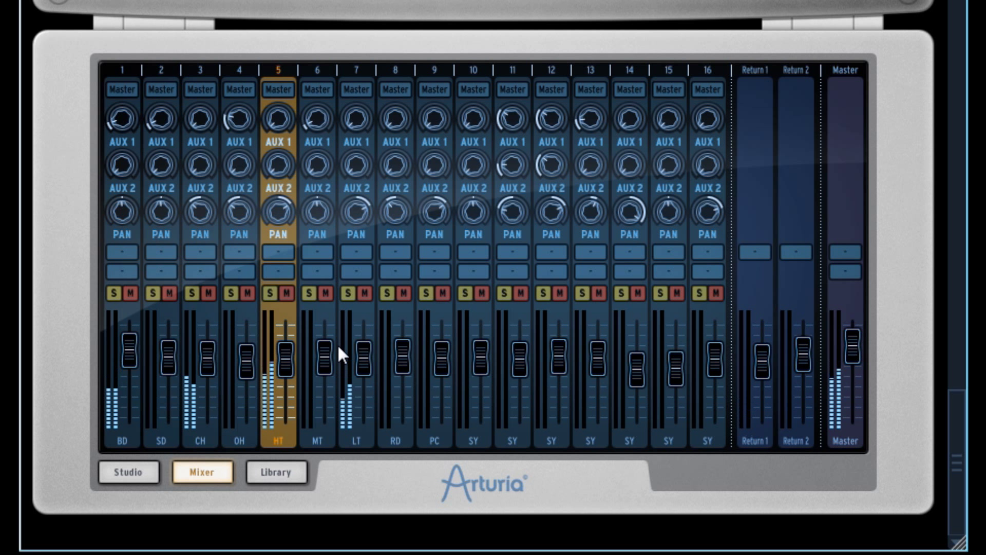
# Open the effects for Return 1, look through the available effects and close the effects view without choosing one.
pyautogui.click(761, 252)
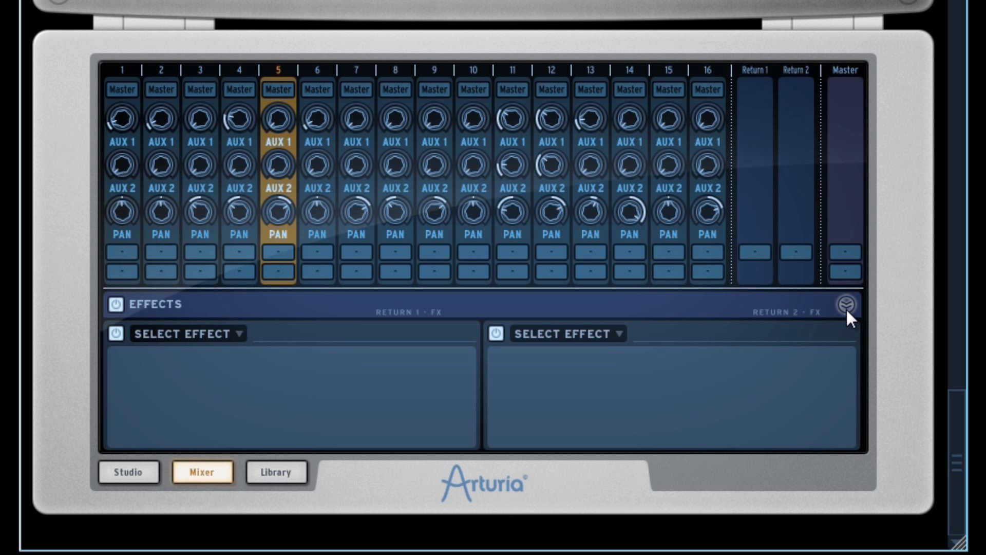
pyautogui.click(231, 334)
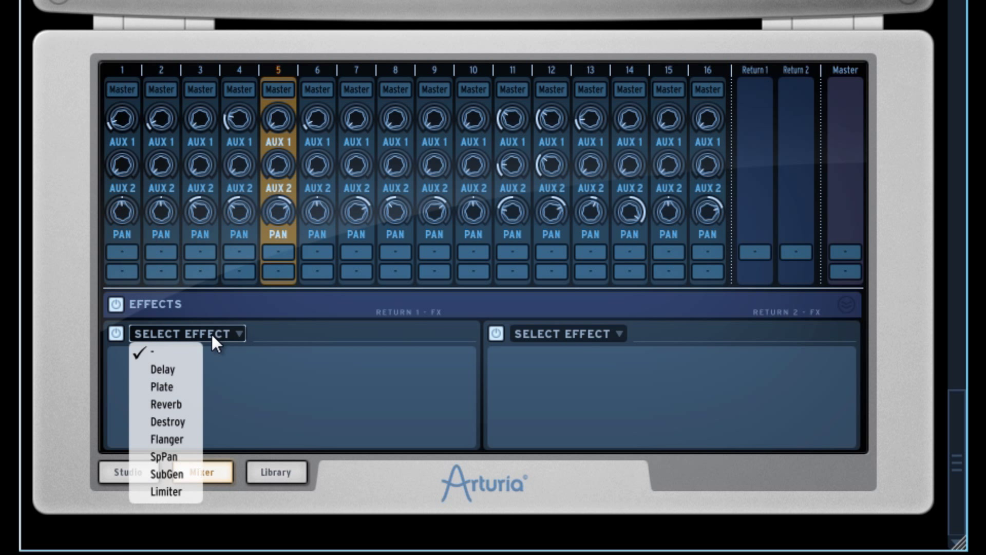
pyautogui.click(847, 305)
pyautogui.click(847, 306)
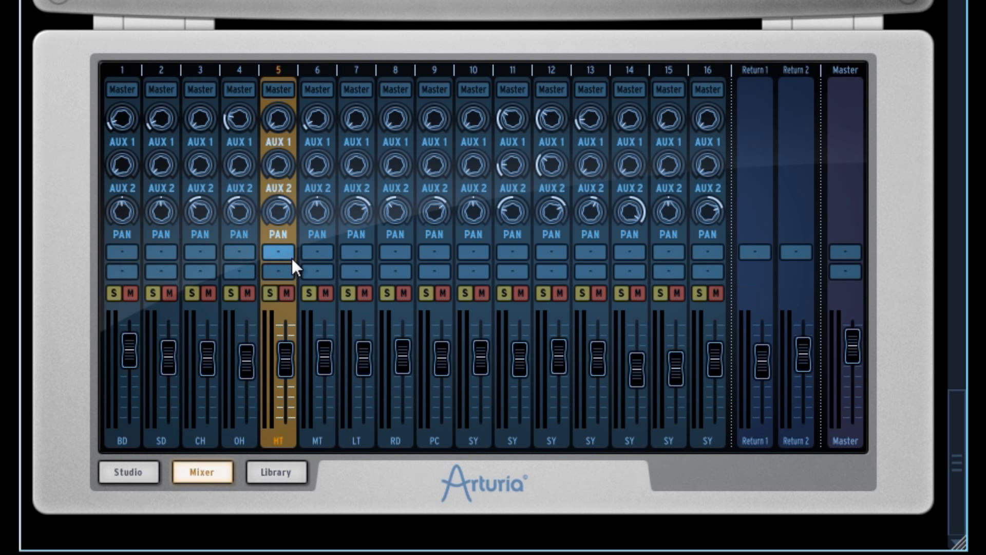
# Insert the Crush effect in FX 1 of track 2 and set its downsample to 3.00.
pyautogui.click(160, 252)
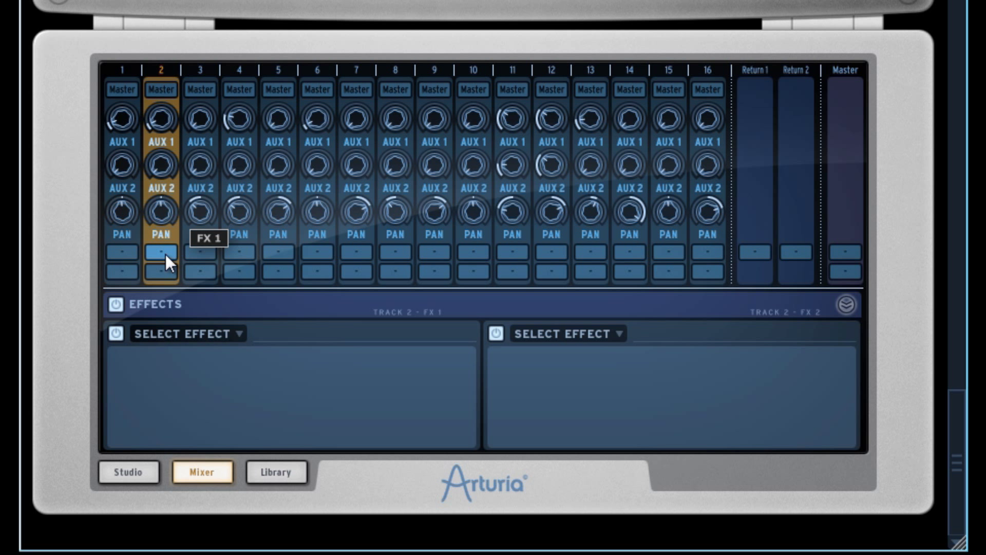
pyautogui.click(184, 333)
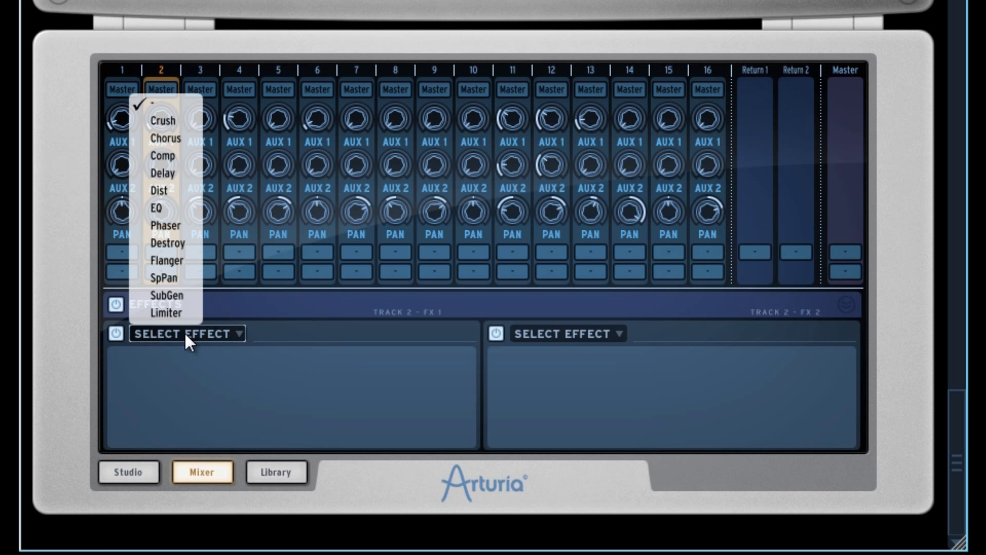
pyautogui.click(169, 123)
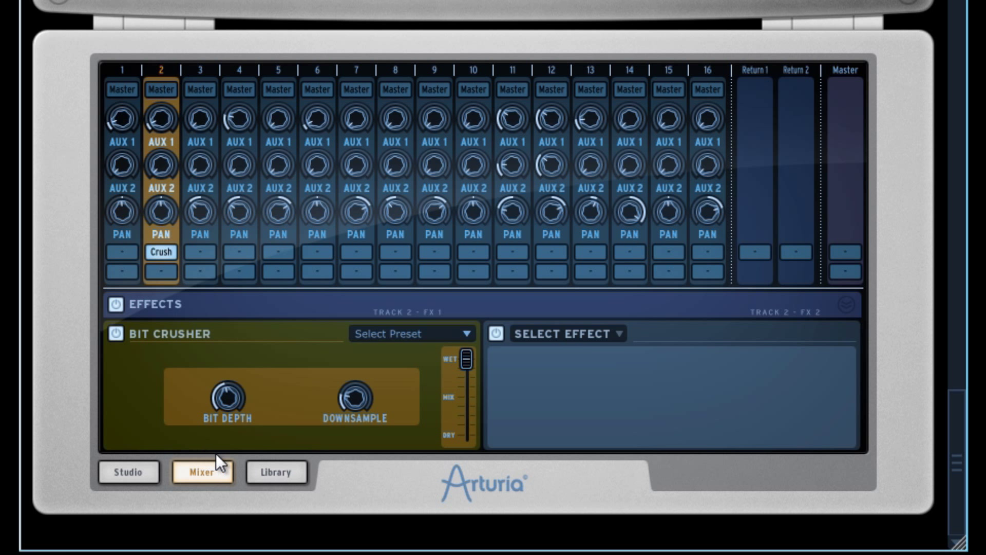
pyautogui.moveTo(352, 393); pyautogui.dragTo(356, 372)
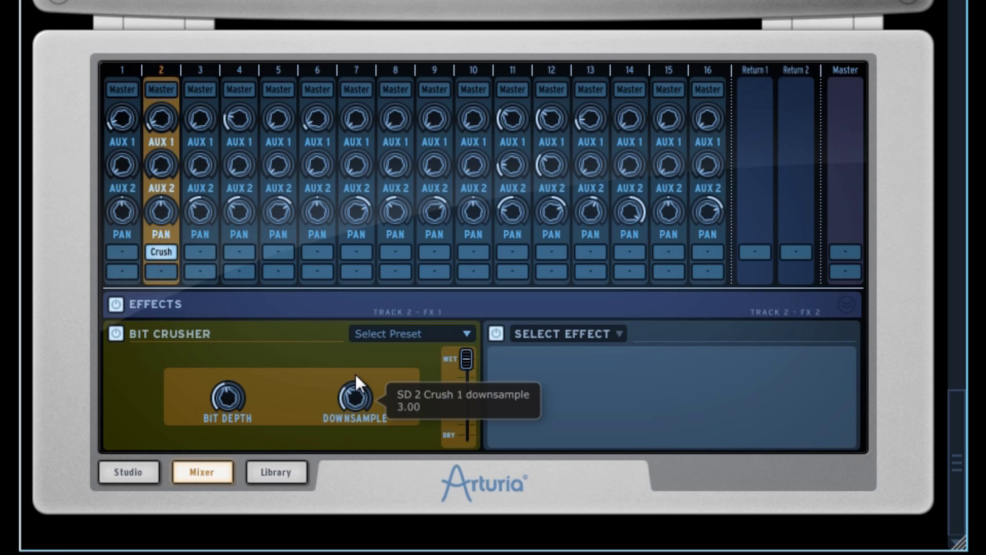
# Compare track 2 with the Bit Crusher bypassed and active, look over the effect choices and close the effects view.
pyautogui.click(116, 335)
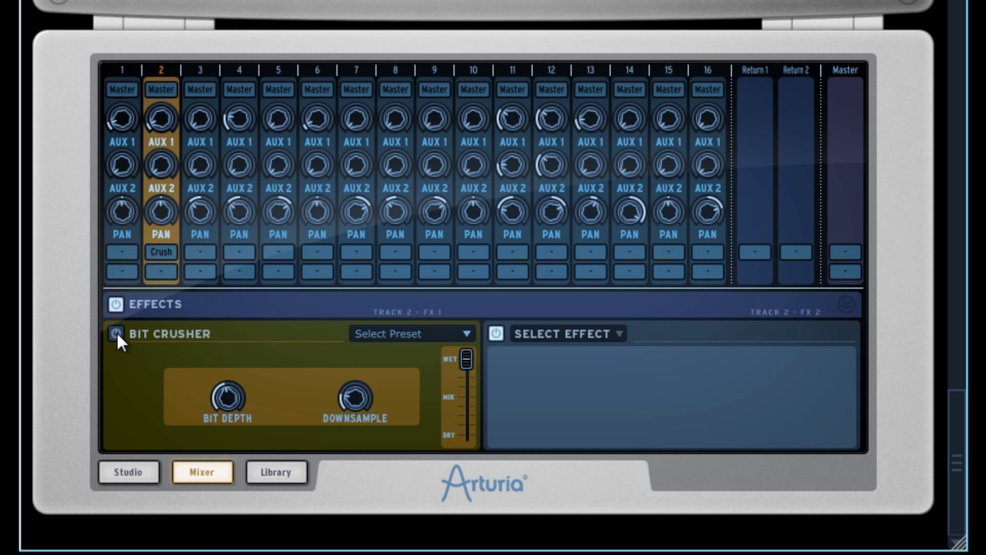
pyautogui.click(116, 333)
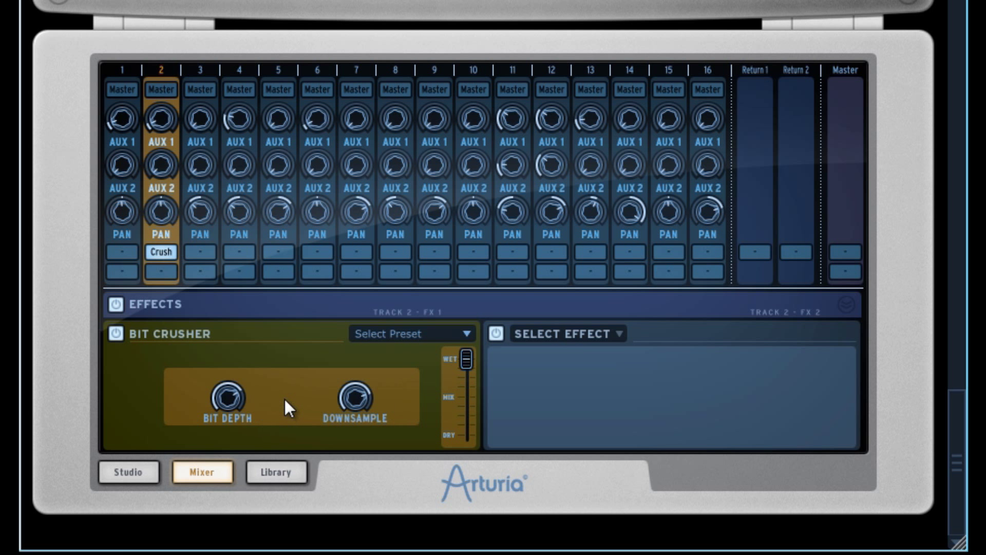
pyautogui.click(177, 332)
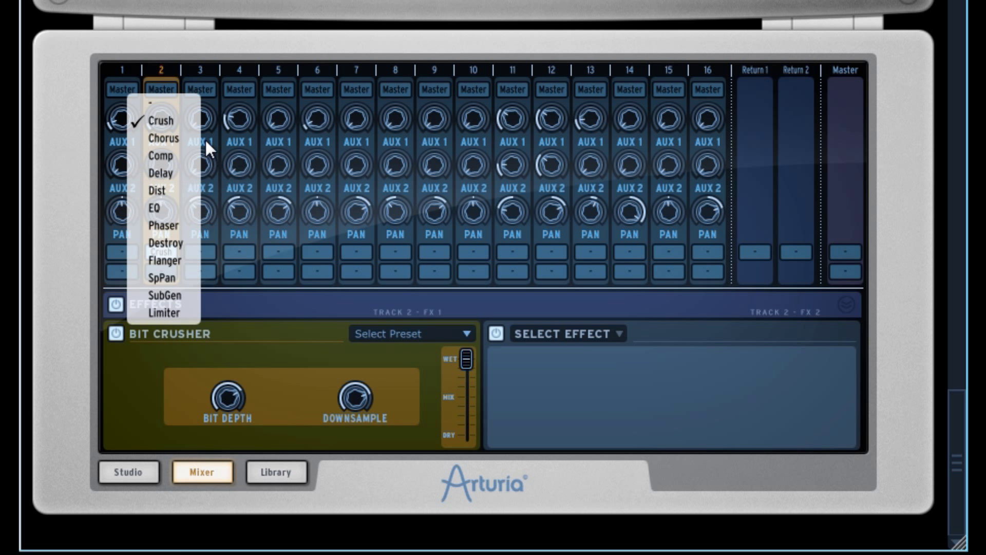
pyautogui.click(846, 303)
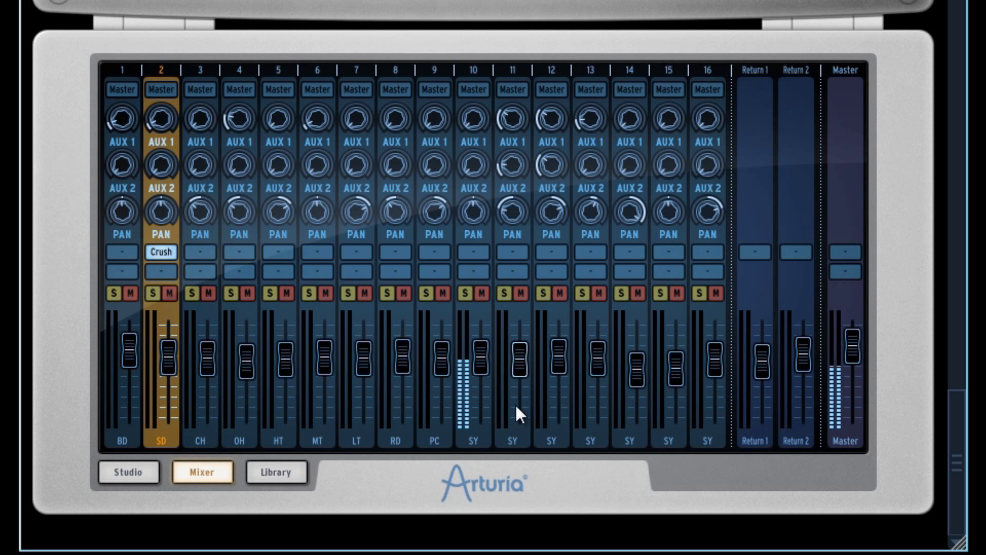
# Insert the Chorus effect in FX 1 of track 10, adjust its feedback and rate, and close the effects view.
pyautogui.click(476, 234)
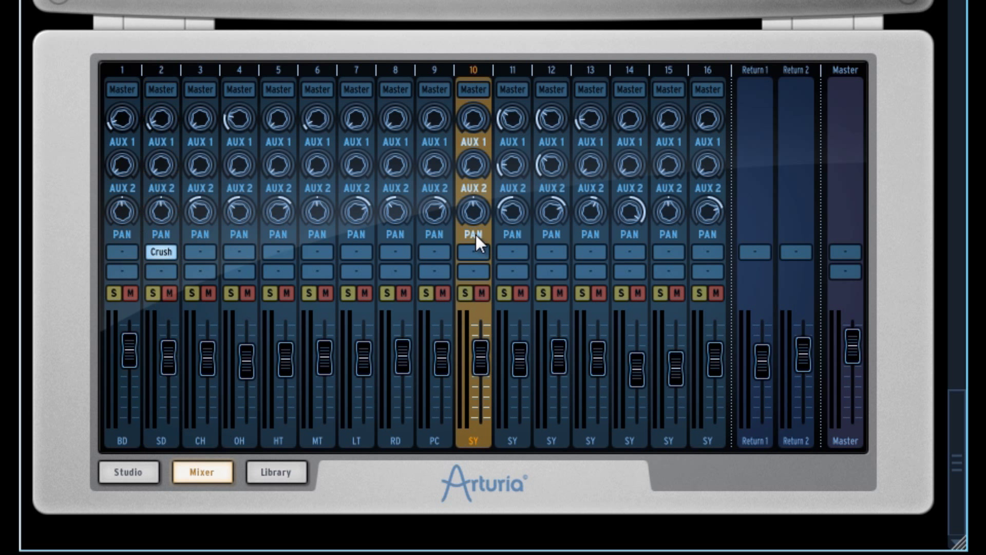
pyautogui.click(475, 256)
pyautogui.click(165, 333)
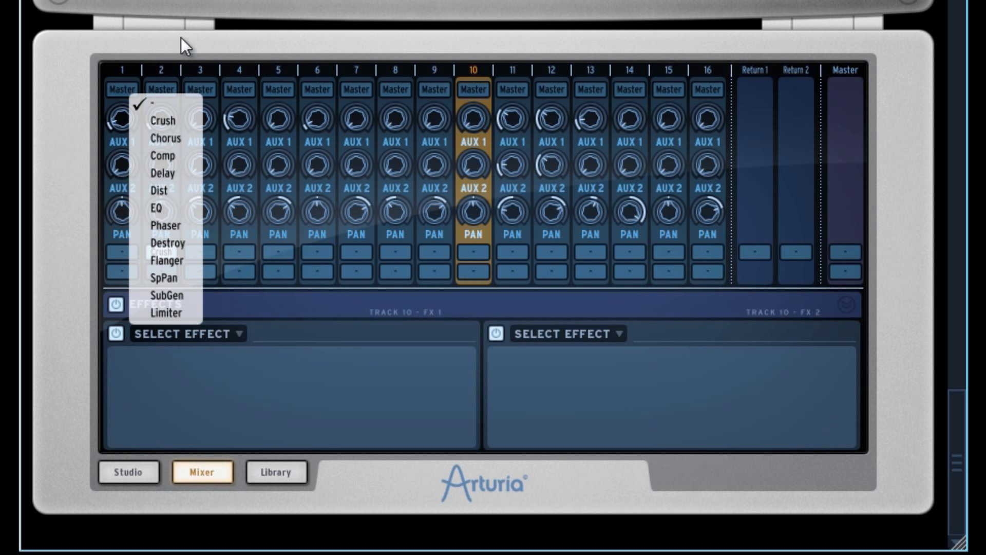
pyautogui.click(165, 138)
pyautogui.moveTo(313, 381); pyautogui.dragTo(282, 337)
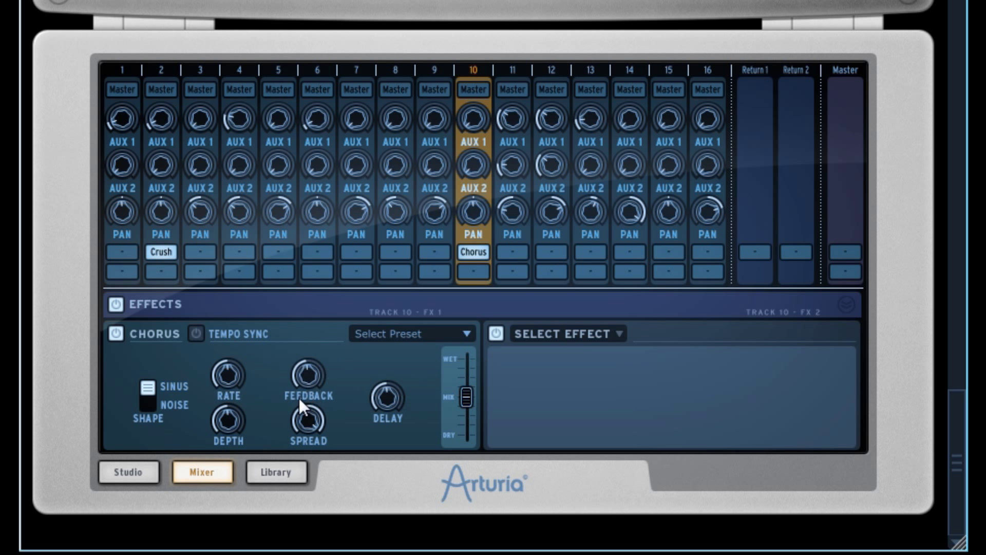
pyautogui.moveTo(226, 375); pyautogui.dragTo(237, 442)
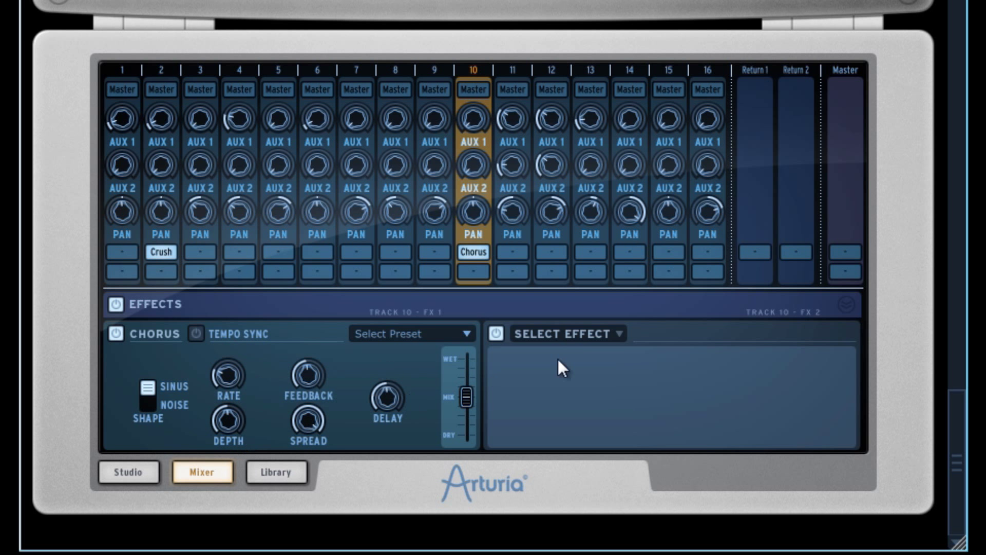
pyautogui.click(847, 304)
# Reopen track 2's Bit Crusher and try its Damage, Noisy, Snare Crusher and Soft presets in turn.
pyautogui.click(163, 253)
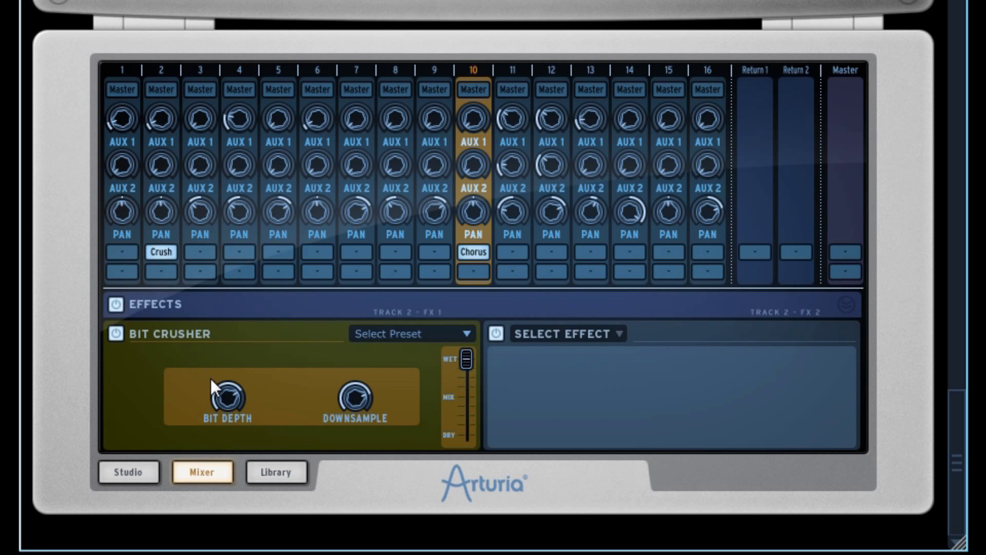
pyautogui.click(389, 339)
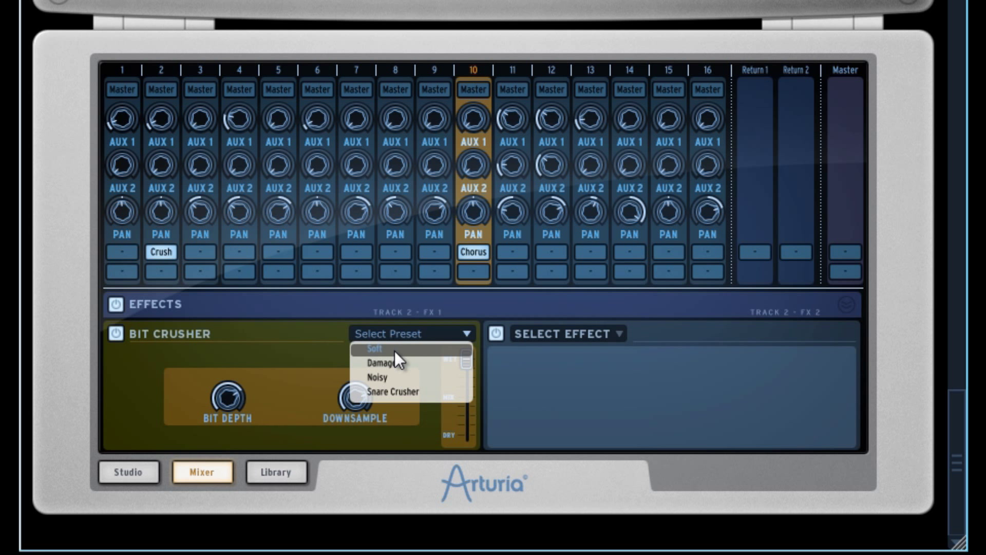
pyautogui.click(383, 363)
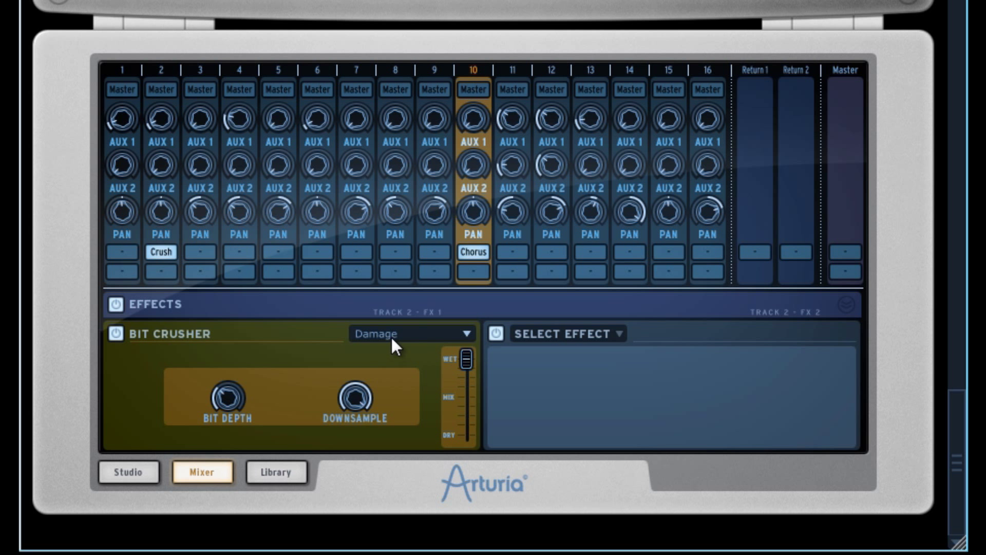
pyautogui.click(389, 335)
pyautogui.click(389, 375)
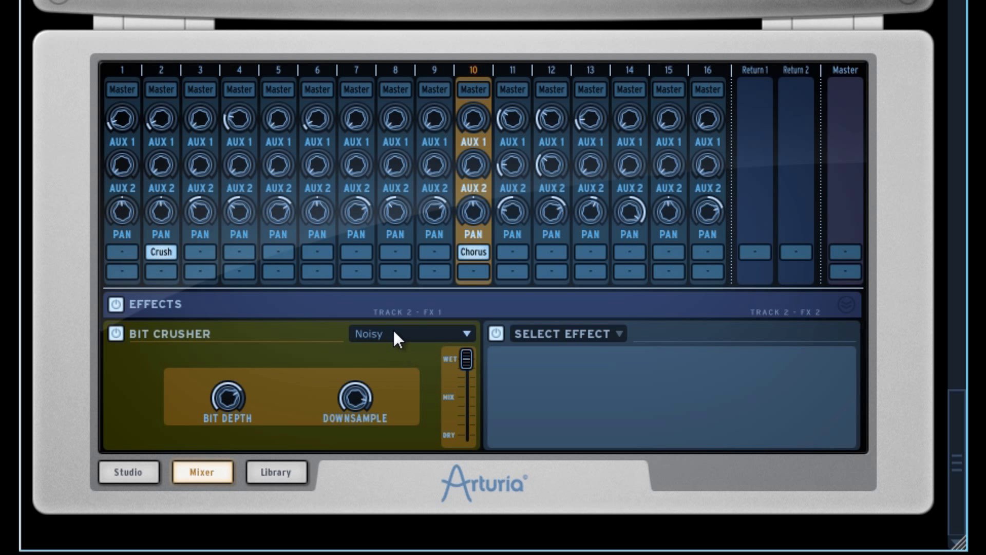
pyautogui.click(384, 337)
pyautogui.click(392, 390)
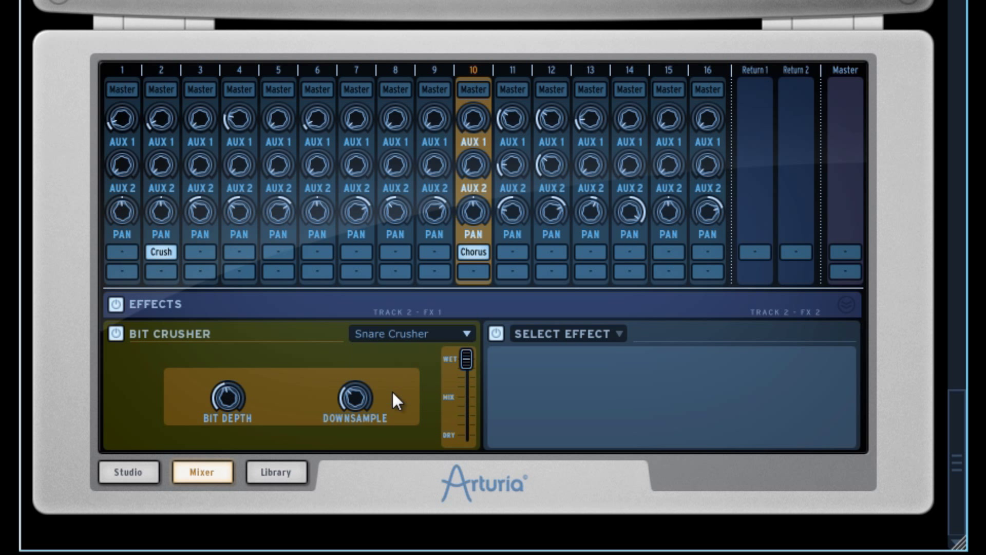
pyautogui.click(390, 335)
pyautogui.click(383, 347)
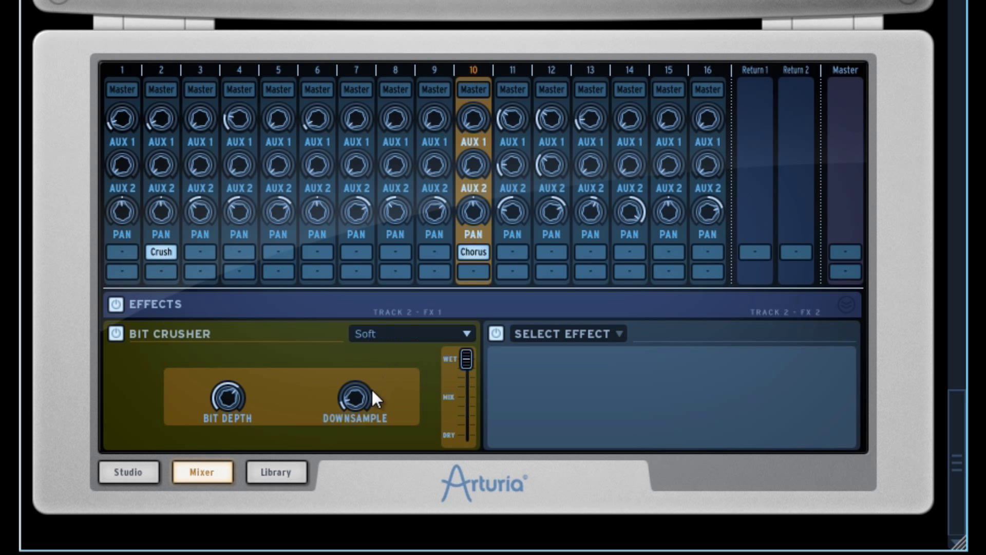
# Replace the Bit Crusher in FX 1 of track 2 with the Comp effect.
pyautogui.click(183, 332)
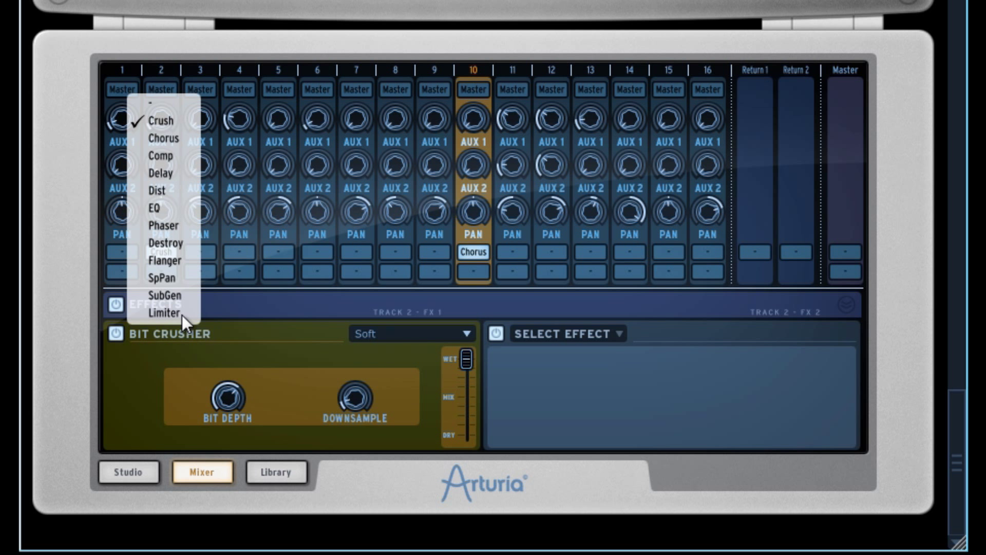
pyautogui.click(161, 155)
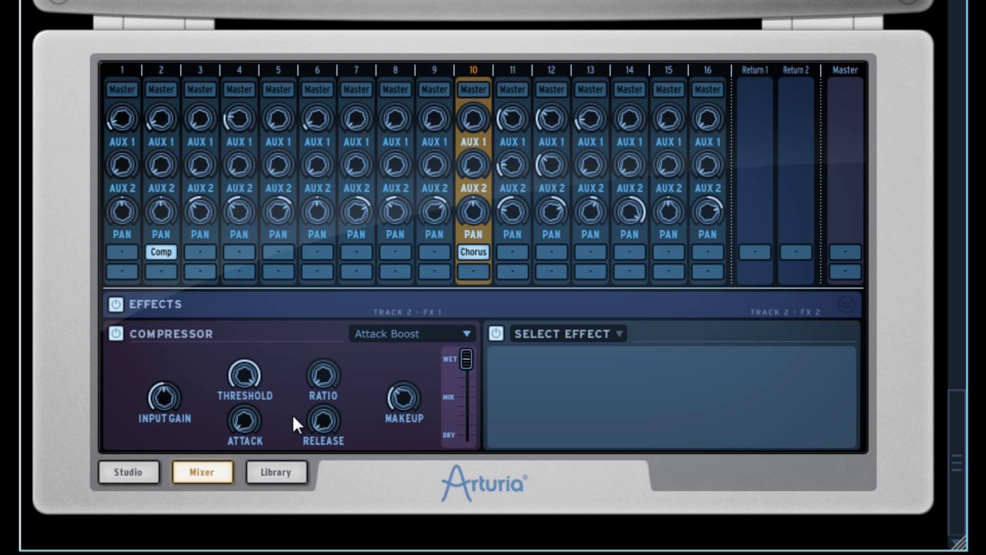
# Adjust the input gain, threshold, attack and ratio of track 2's compressor and set its makeup gain to 8 dB.
pyautogui.moveTo(166, 399); pyautogui.dragTo(205, 356)
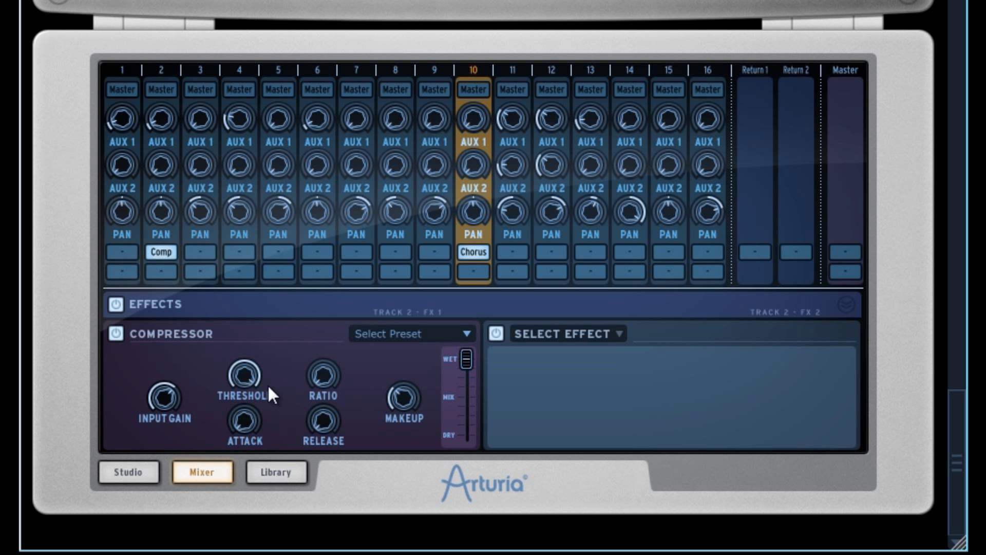
pyautogui.moveTo(242, 395); pyautogui.dragTo(270, 550)
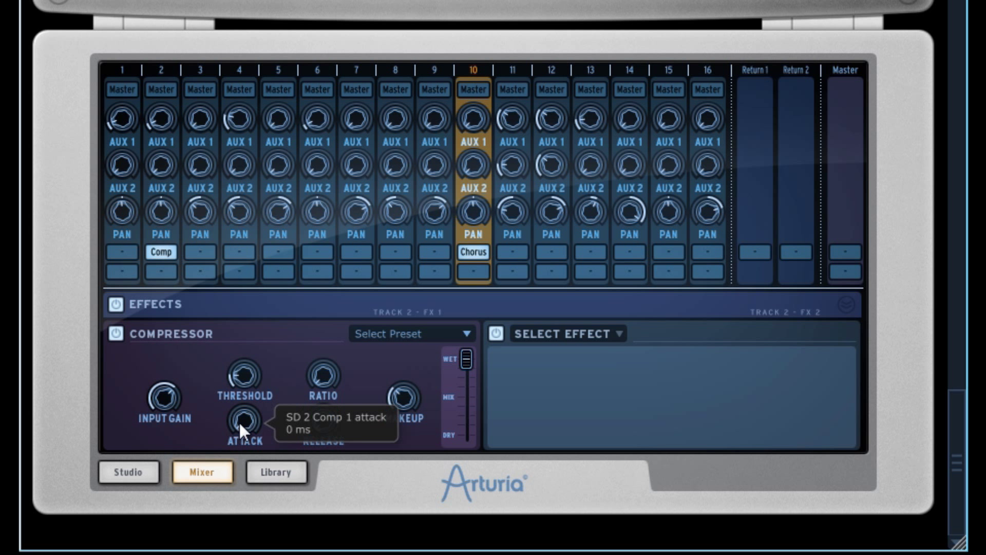
pyautogui.moveTo(310, 368); pyautogui.dragTo(347, 229)
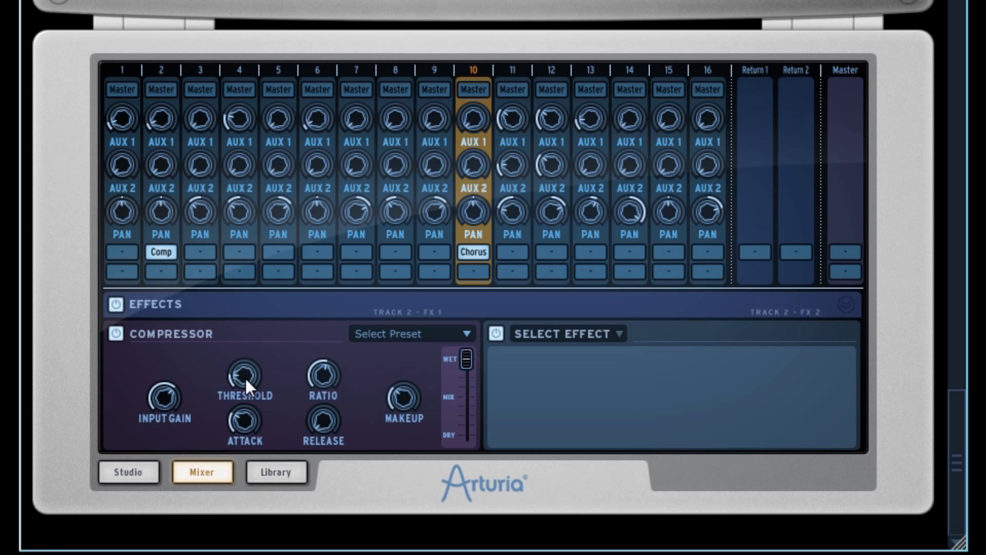
pyautogui.moveTo(173, 380)
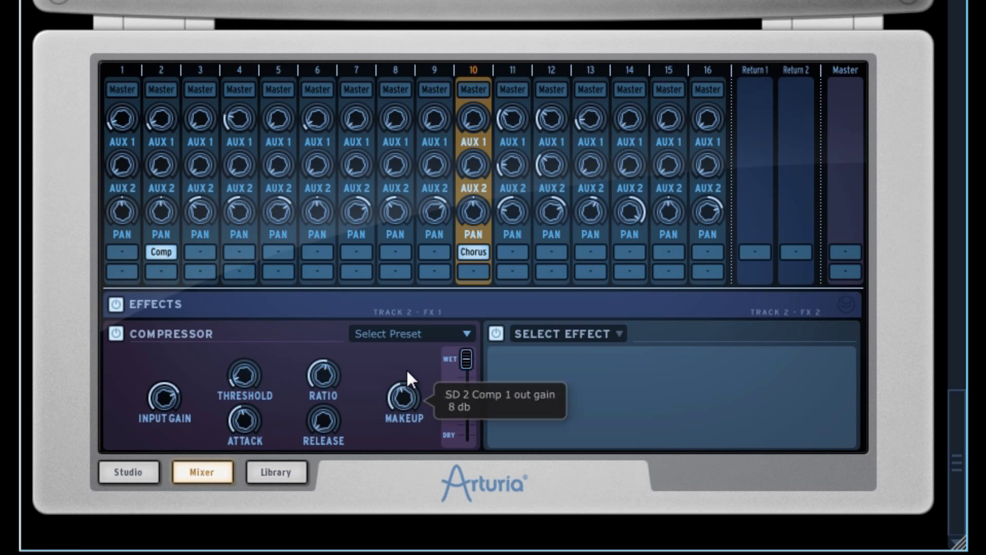
# Compare track 2 with the compressor bypassed and active.
pyautogui.click(117, 333)
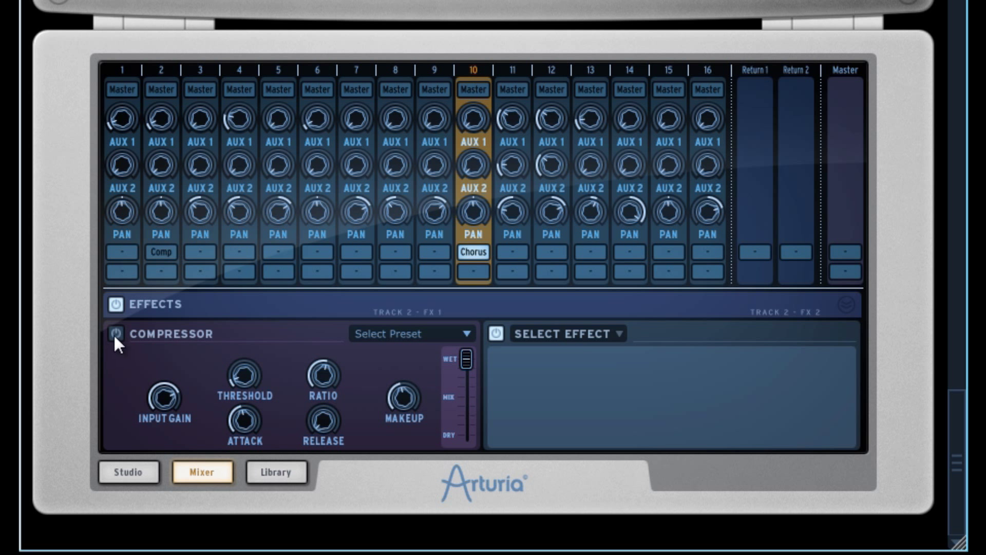
pyautogui.click(114, 334)
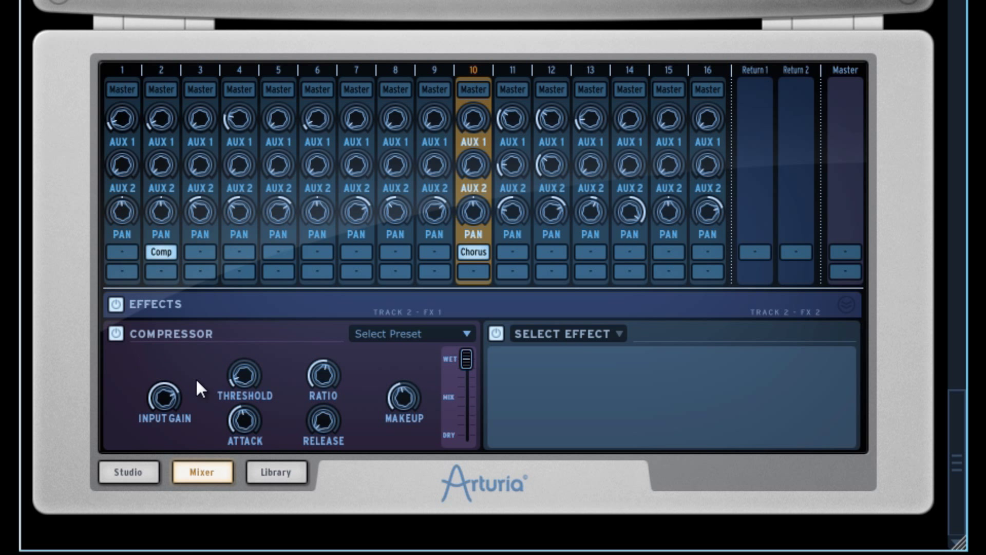
pyautogui.click(115, 334)
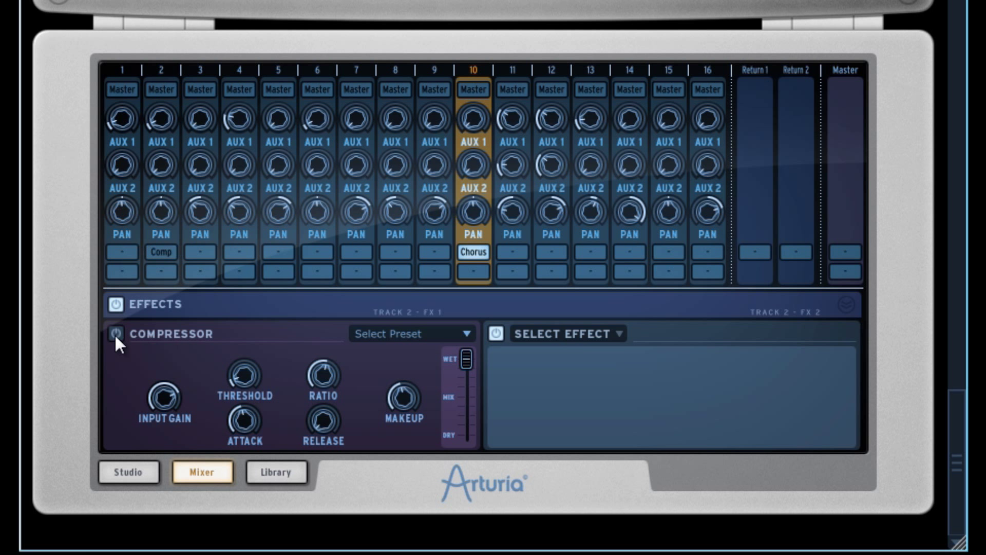
# Try the Delay effect in FX 1 of track 2 in place of the compressor, adjusting its feedback and damping.
pyautogui.click(171, 334)
pyautogui.click(164, 174)
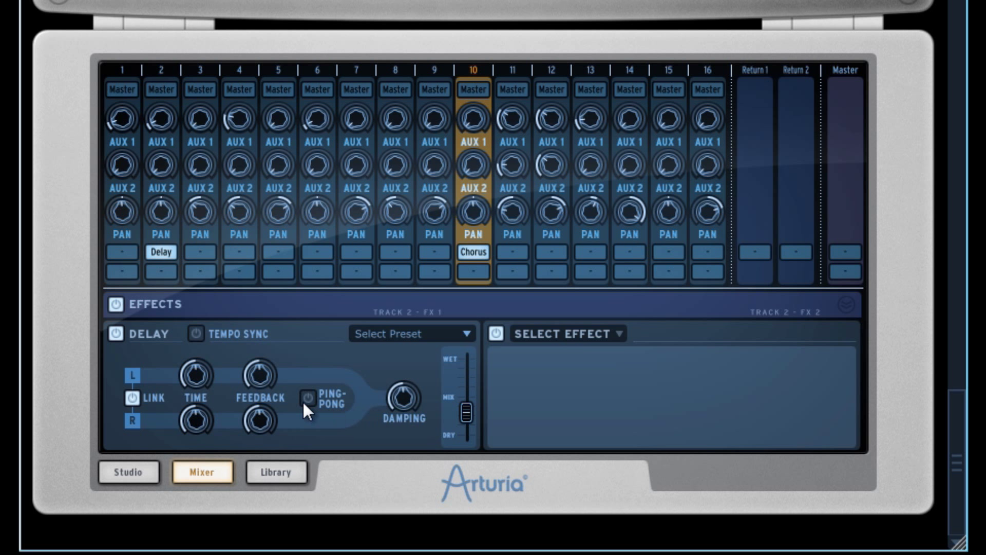
pyautogui.moveTo(241, 381); pyautogui.dragTo(264, 328)
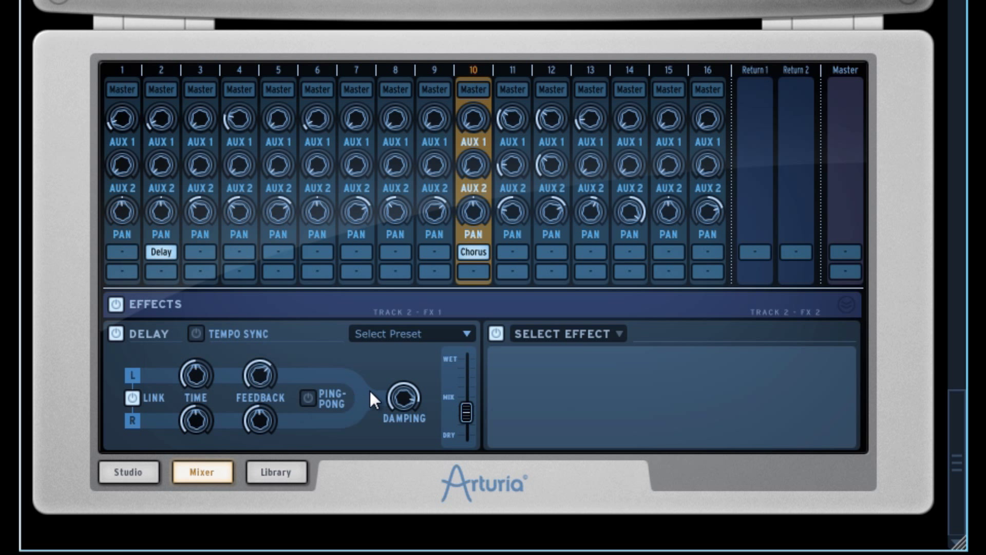
pyautogui.moveTo(401, 400); pyautogui.dragTo(401, 419)
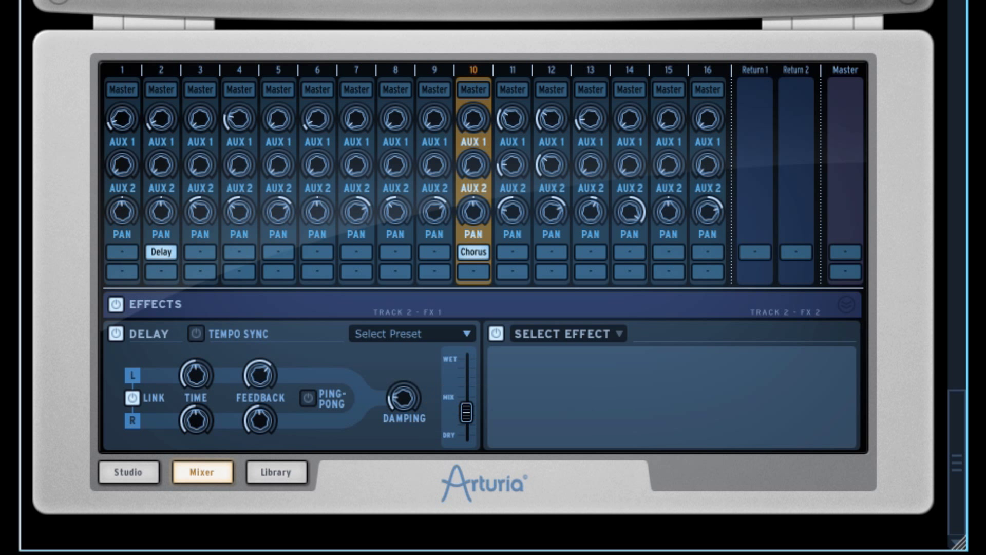
pyautogui.doubleClick(395, 396)
# Try the Dist effect in FX 1 of track 2 in place of the Delay, raising and lowering its drive.
pyautogui.click(153, 333)
pyautogui.click(156, 192)
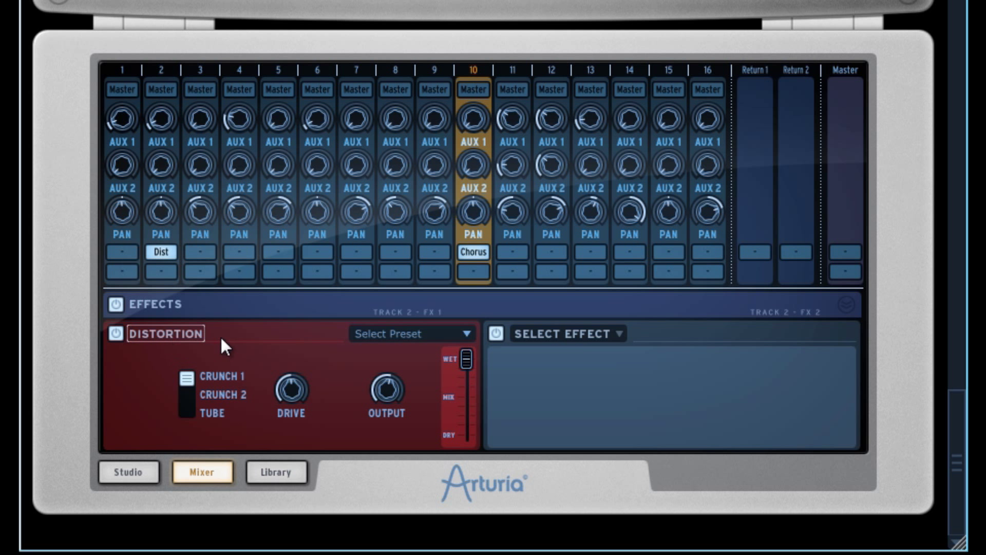
pyautogui.moveTo(299, 388); pyautogui.dragTo(310, 494)
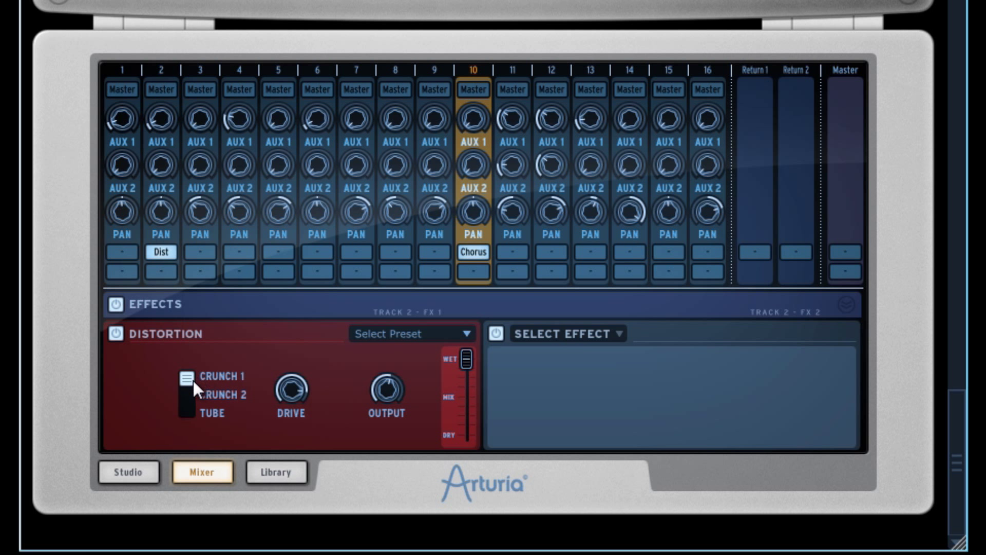
pyautogui.moveTo(285, 394); pyautogui.dragTo(302, 491)
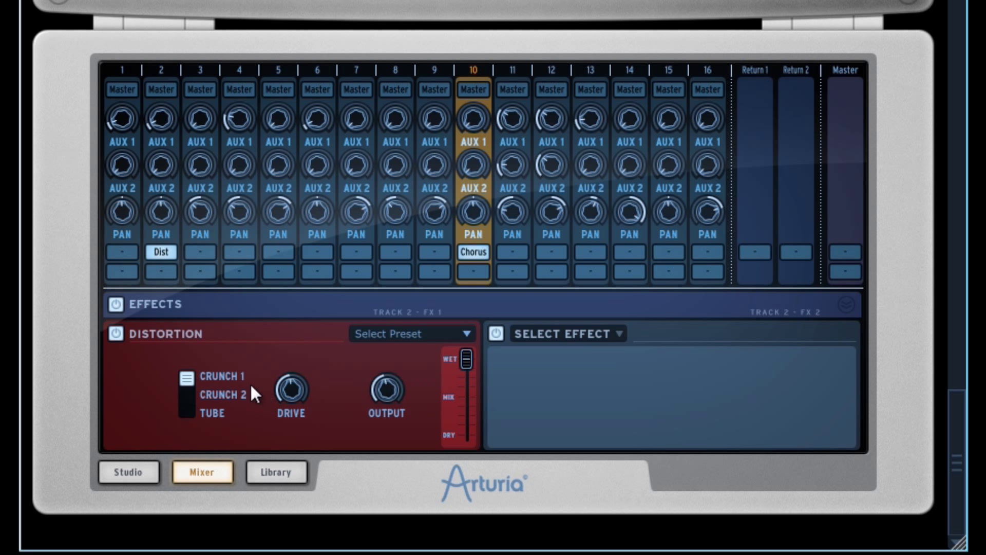
# Try the EQ effect in FX 1 of track 2 with 6 dB low gain and adjusted mid frequency, comparing it bypassed and active.
pyautogui.click(146, 334)
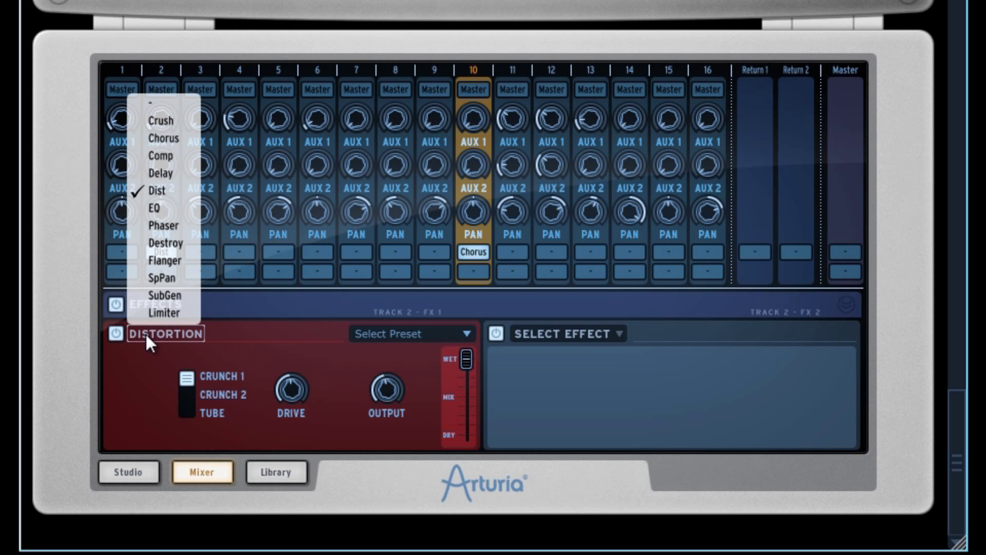
pyautogui.click(153, 208)
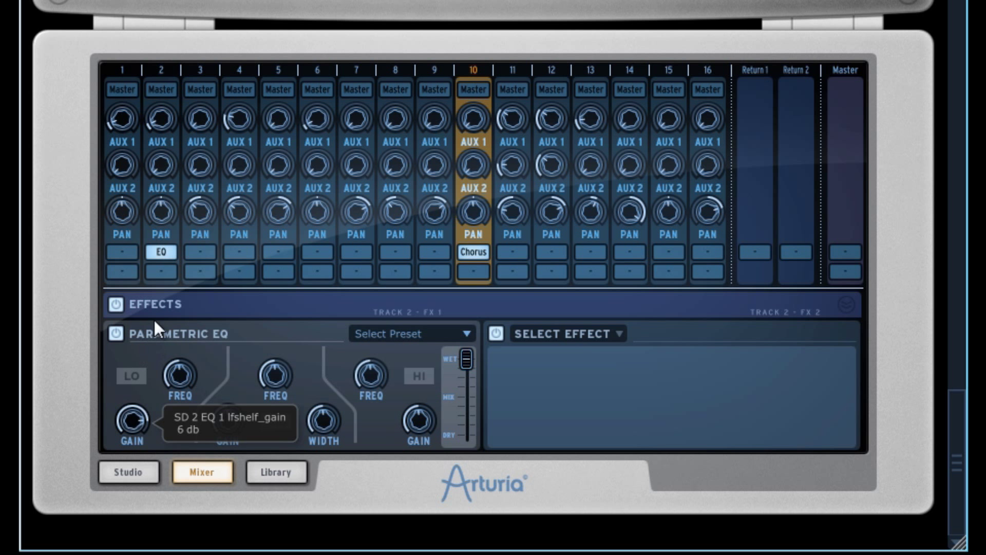
pyautogui.moveTo(278, 372); pyautogui.dragTo(312, 320)
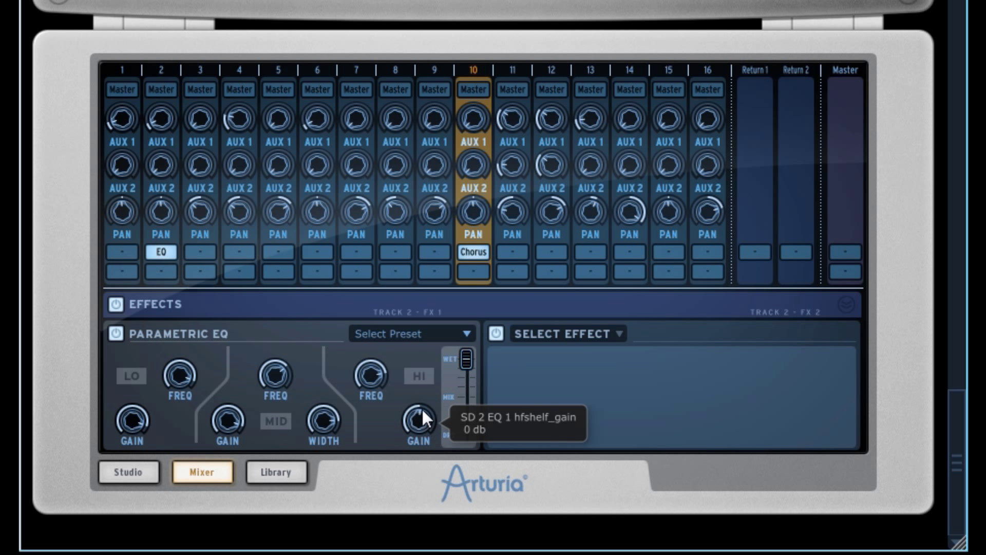
pyautogui.click(116, 334)
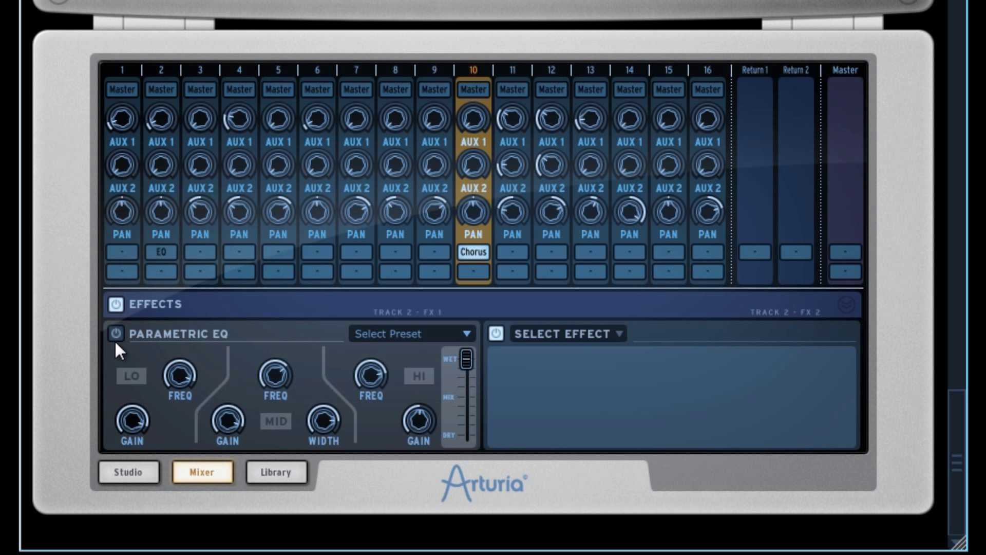
pyautogui.click(113, 336)
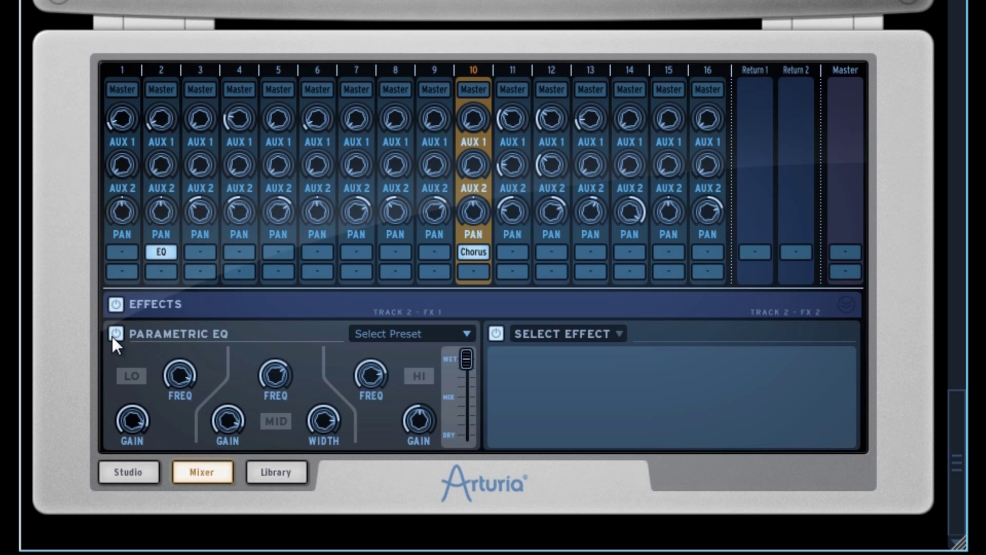
# Try the Phaser effect in FX 1 of track 2, adjusting the Stage 1 feedback and setting its depth to 0.68.
pyautogui.click(169, 333)
pyautogui.click(168, 226)
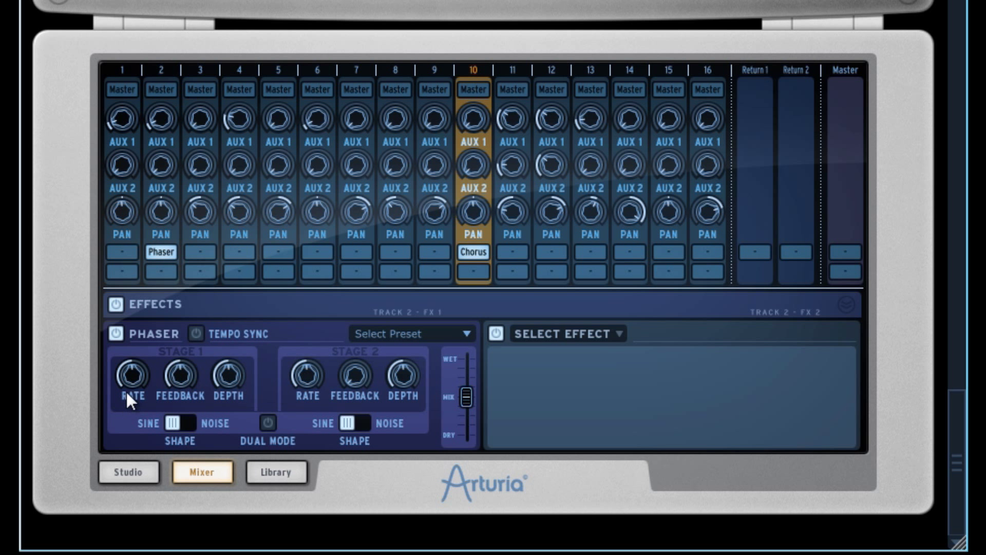
pyautogui.moveTo(217, 374)
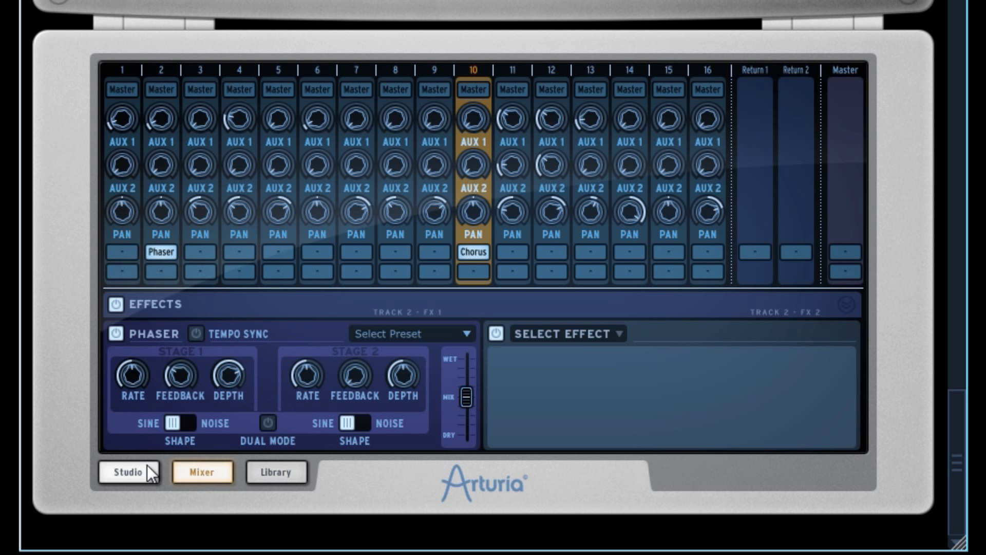
pyautogui.moveTo(223, 383); pyautogui.dragTo(229, 406)
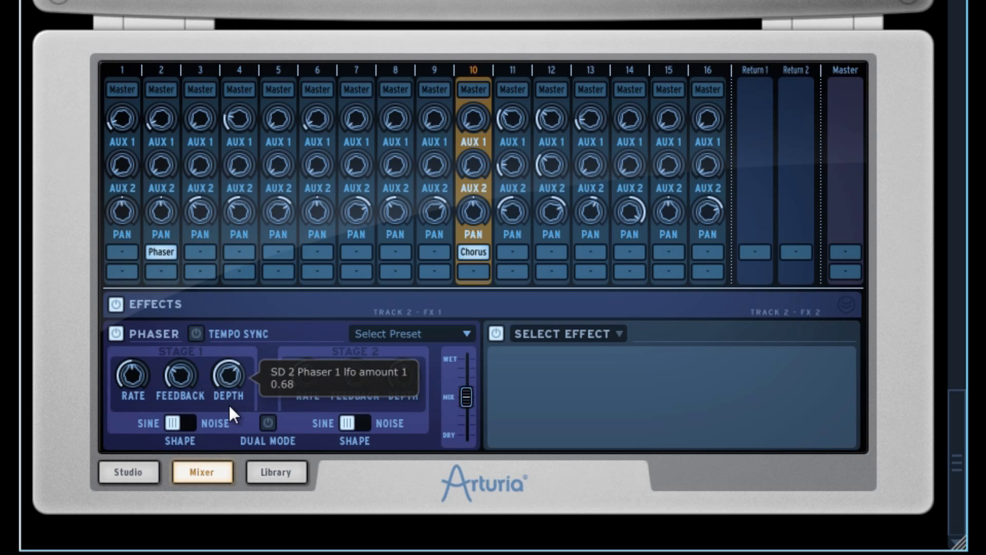
# Try Destroy in FX 1 of track 2, adjusting clipping and harmonic distortion, with bit reducer at 16.00 and resampler at 1.2 kHz, including a bypass comparison.
pyautogui.click(149, 333)
pyautogui.click(167, 244)
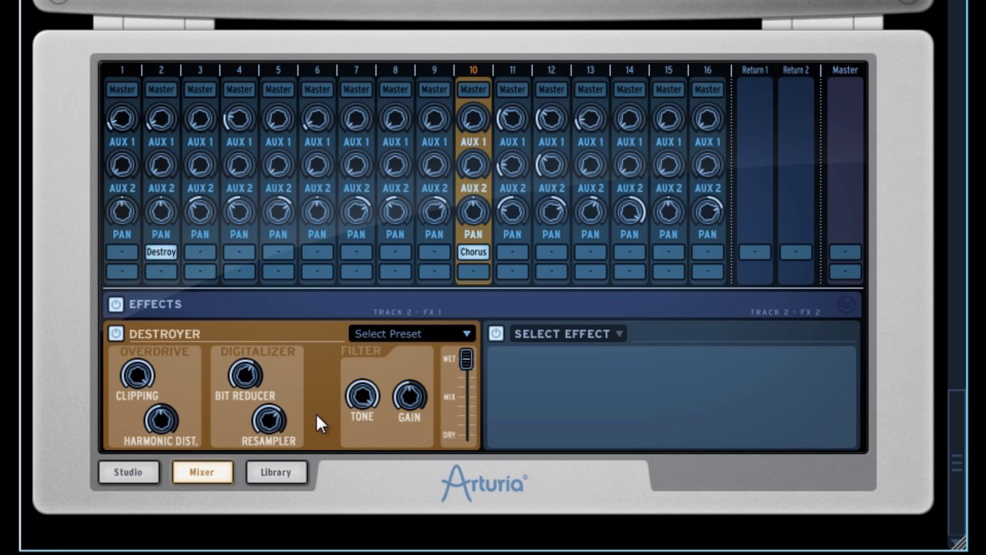
pyautogui.moveTo(267, 430); pyautogui.dragTo(266, 446)
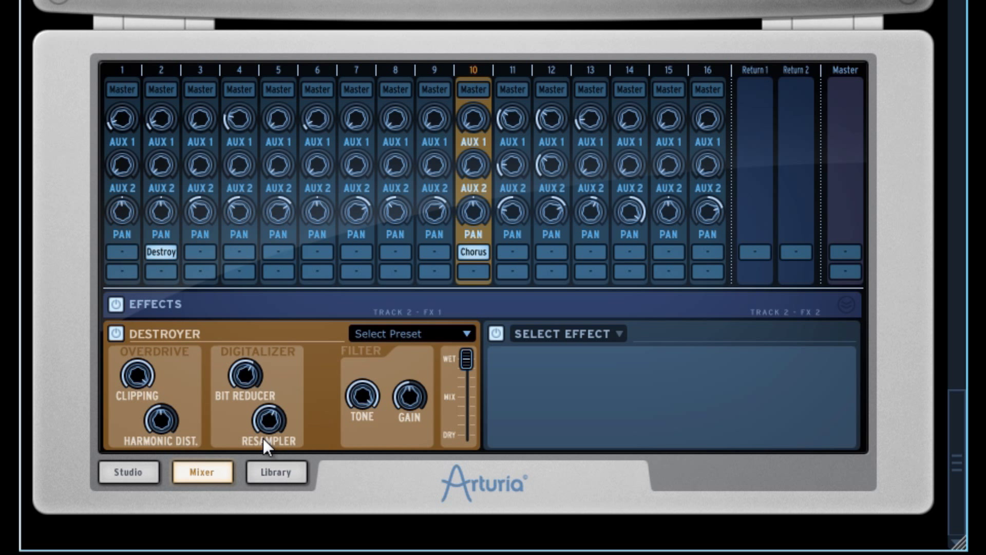
pyautogui.click(114, 336)
pyautogui.click(116, 335)
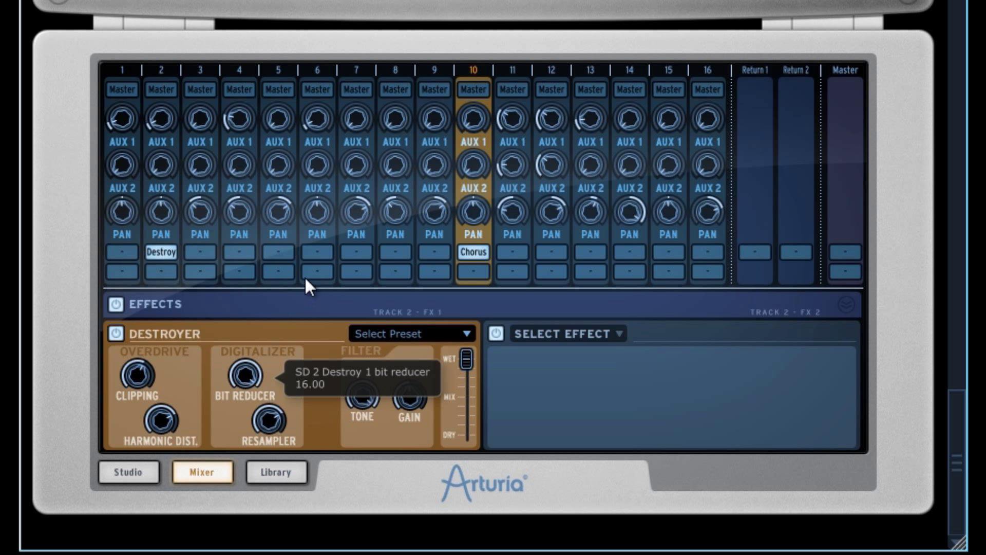
pyautogui.moveTo(269, 441); pyautogui.dragTo(269, 459)
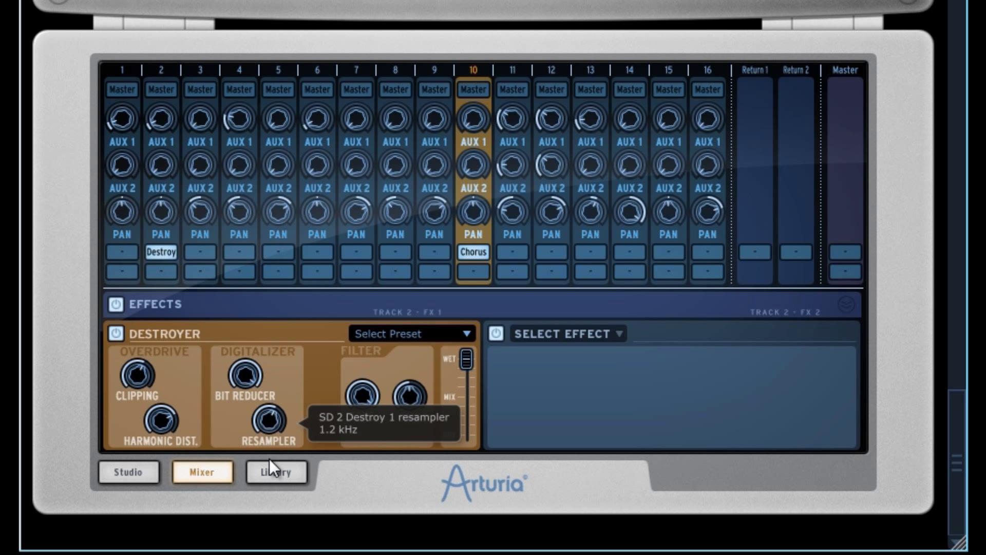
# Try the Flanger effect in FX 1 of track 2 in place of Destroy, adjusting its depth, rate and delay time.
pyautogui.click(156, 332)
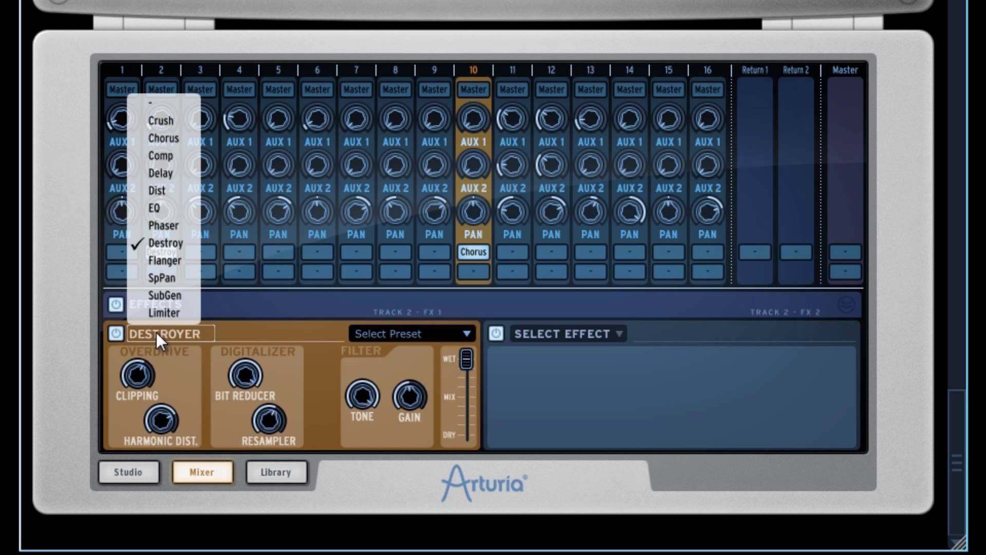
pyautogui.click(165, 259)
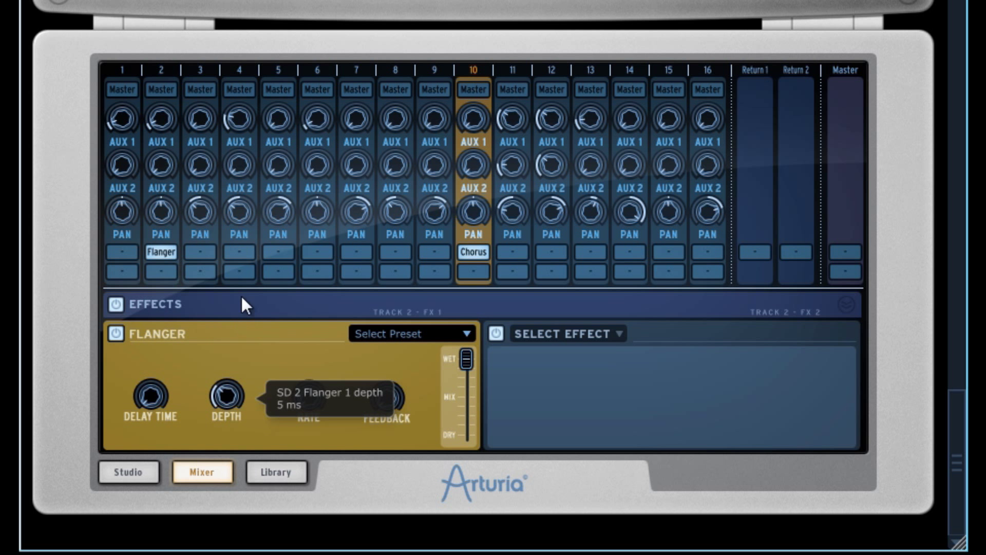
pyautogui.moveTo(233, 418); pyautogui.dragTo(232, 436)
pyautogui.scroll(-1, 222, 398)
pyautogui.moveTo(321, 401); pyautogui.dragTo(309, 303)
pyautogui.moveTo(147, 389); pyautogui.dragTo(159, 318)
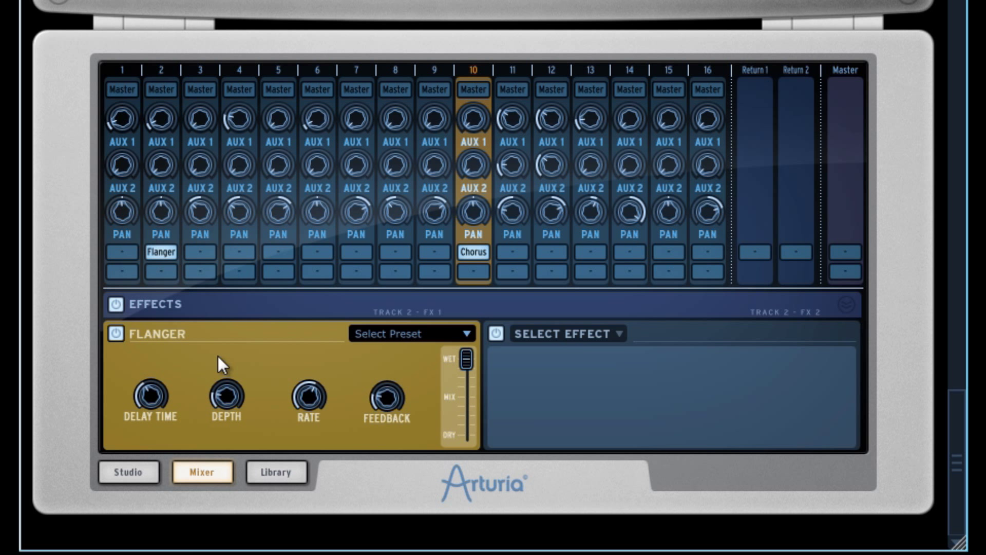
# Keep Flanger as track 2's FX 1 effect and readjust its feedback, rate and depth.
pyautogui.click(156, 331)
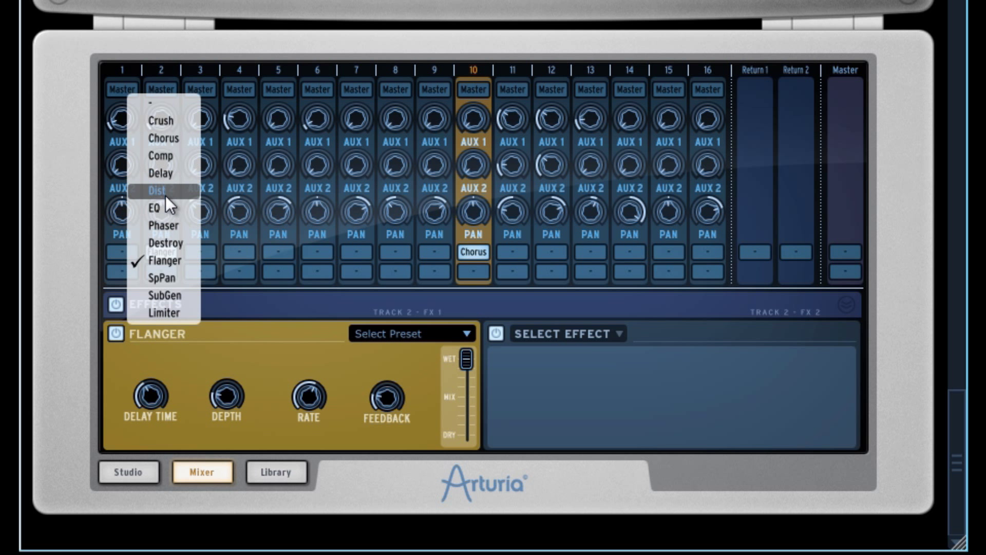
pyautogui.click(171, 264)
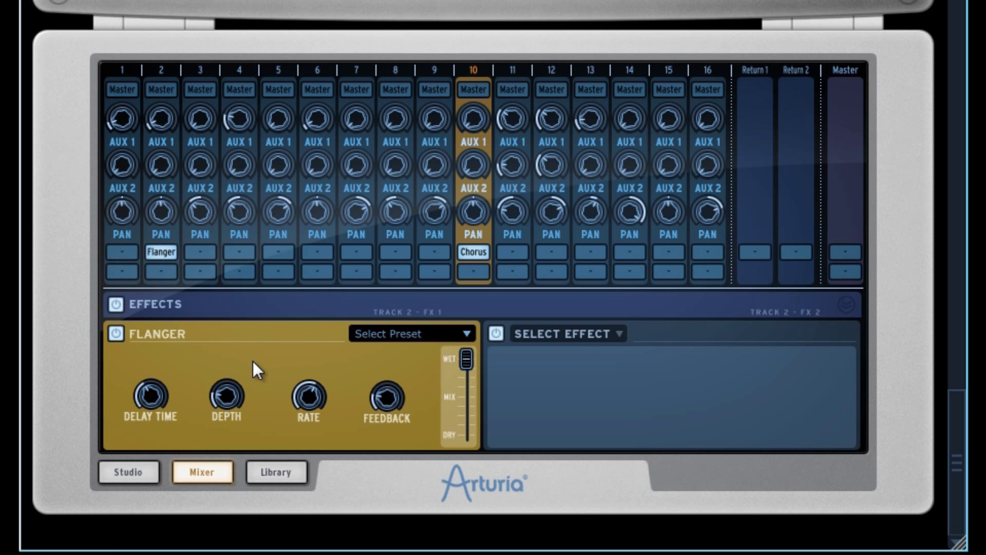
pyautogui.moveTo(366, 403); pyautogui.dragTo(401, 359)
pyautogui.moveTo(309, 397); pyautogui.dragTo(309, 357)
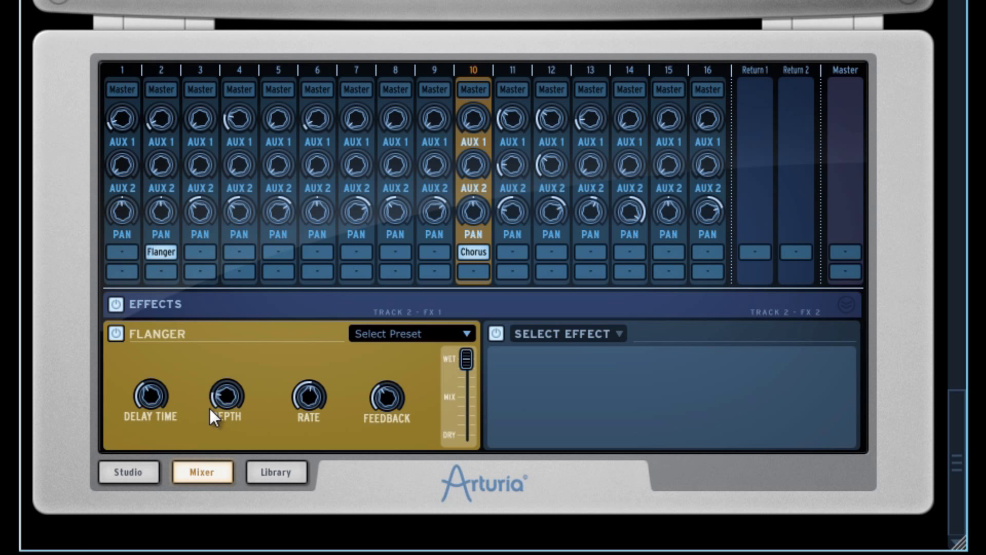
pyautogui.moveTo(221, 401); pyautogui.dragTo(231, 338)
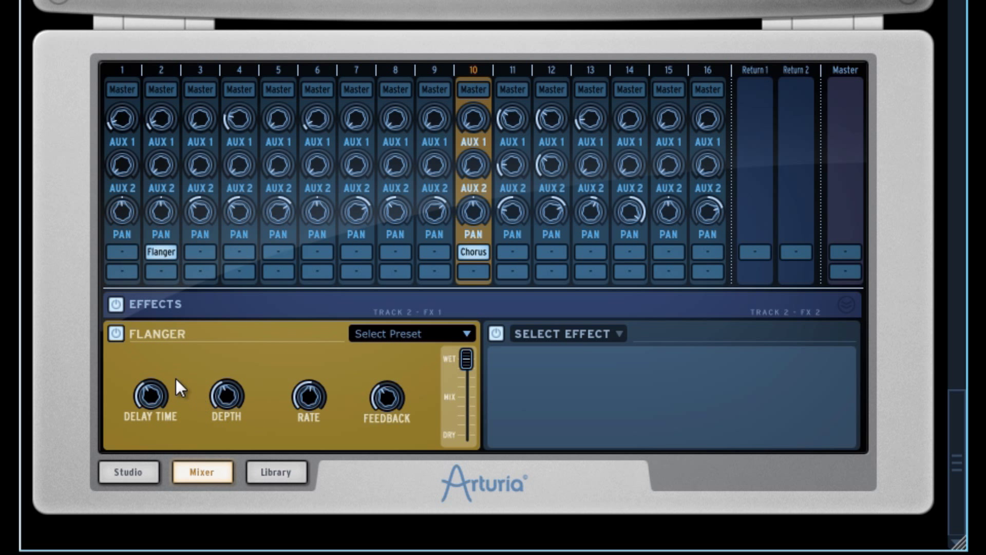
# Replace the Flanger in FX 1 of track 2 with the SpPan effect and check its pan value.
pyautogui.click(161, 330)
pyautogui.click(173, 279)
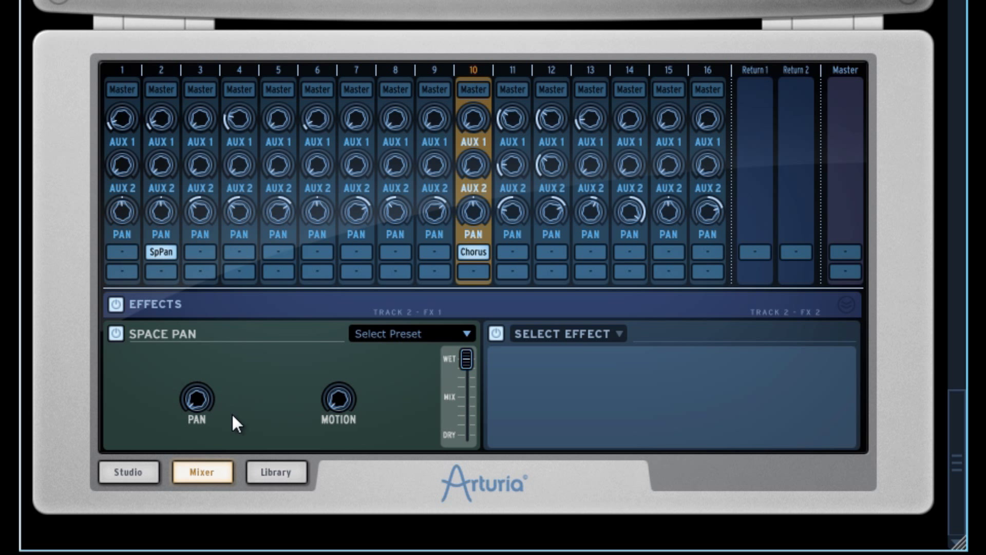
pyautogui.moveTo(195, 402)
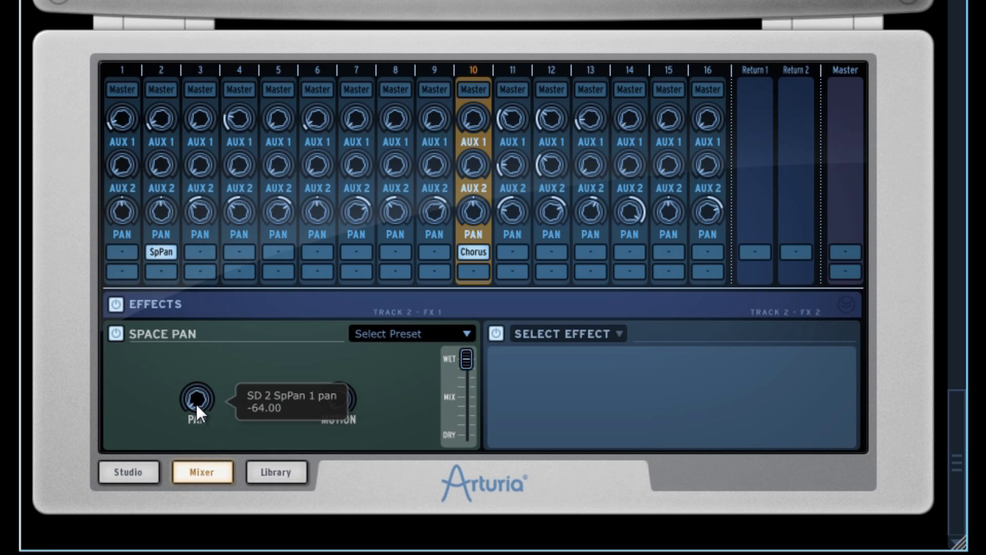
# Replace SpPan with SubGen in FX 1 of track 2, trying the Sub Oscillator, Subgrunge -1 Oct and Vintage Sub-Harm types with adjusted threshold and tune.
pyautogui.click(158, 332)
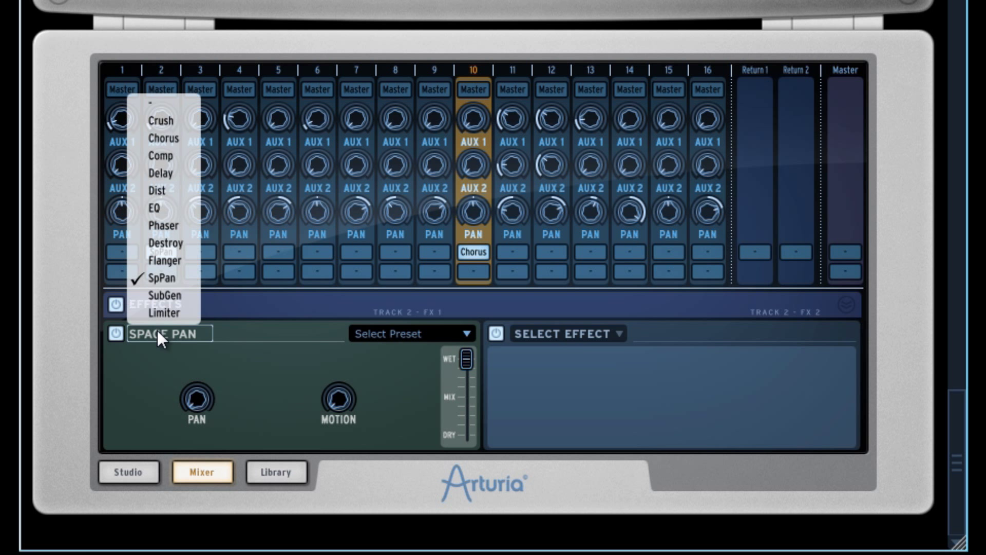
pyautogui.click(166, 297)
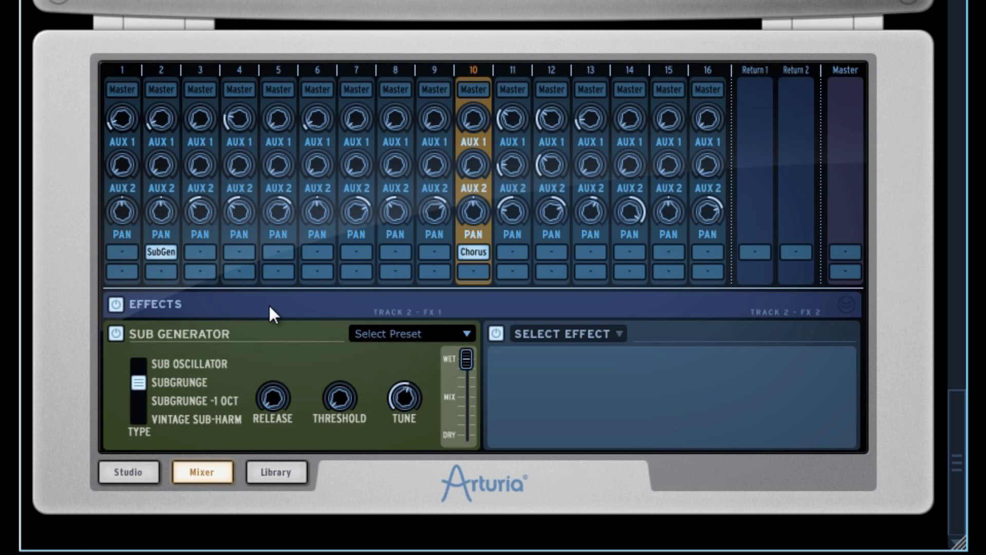
pyautogui.moveTo(386, 401); pyautogui.dragTo(415, 374)
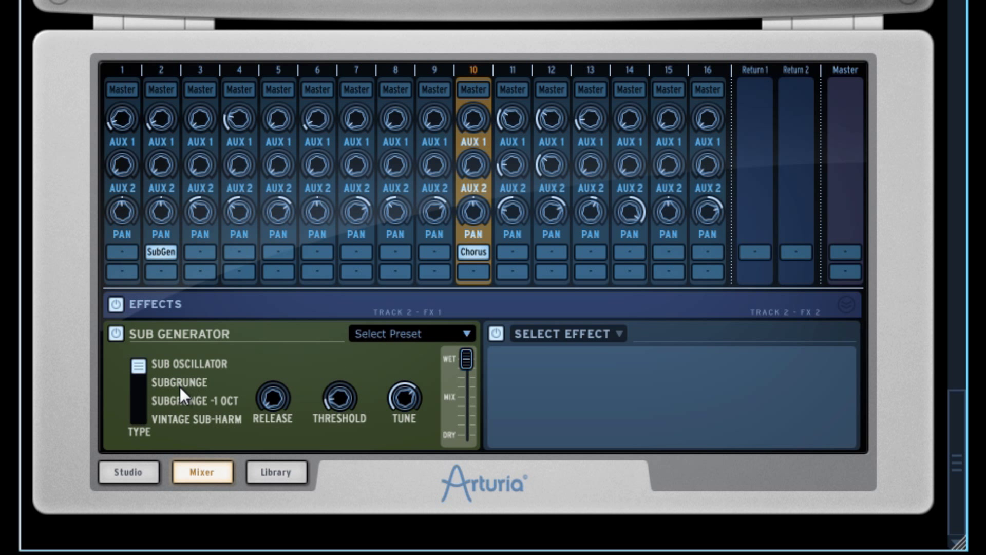
pyautogui.moveTo(380, 403); pyautogui.dragTo(410, 440)
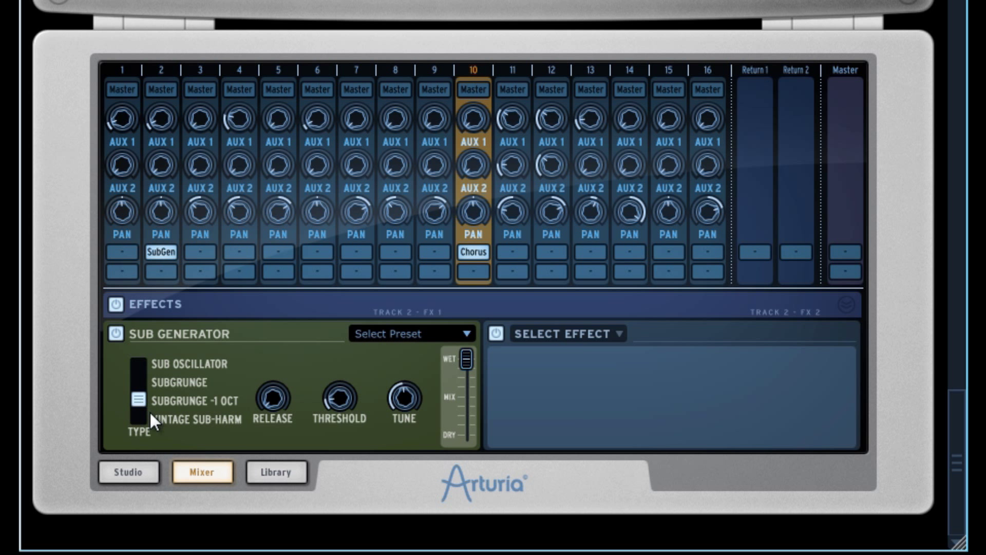
pyautogui.moveTo(423, 390); pyautogui.dragTo(400, 314)
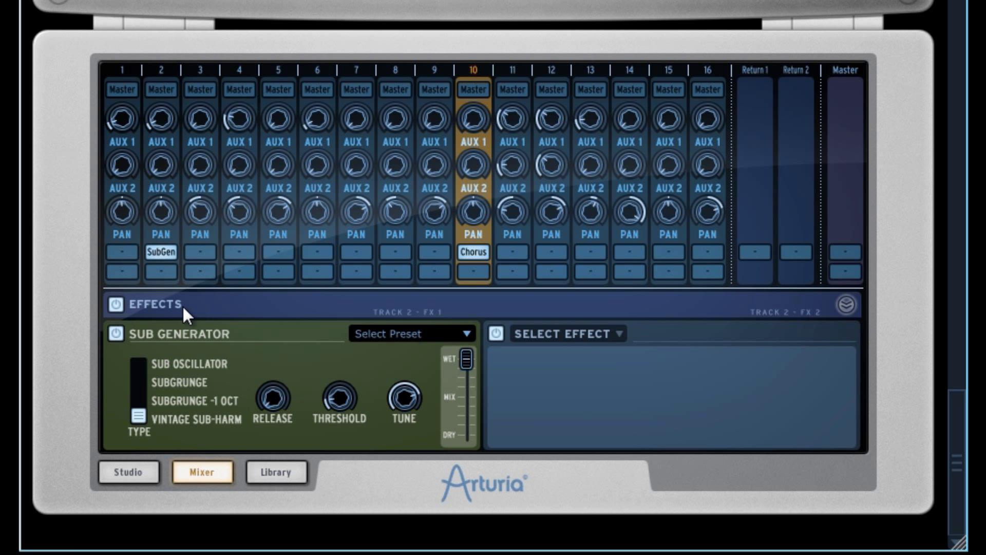
# Replace the Sub Generator in FX 1 of track 2 with the Limiter and close the effects view to show the faders.
pyautogui.click(174, 332)
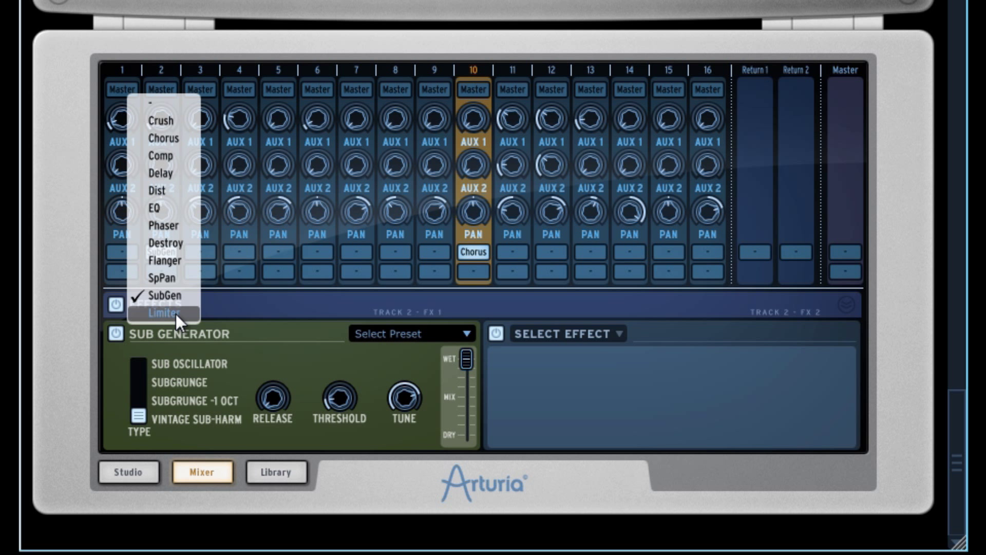
pyautogui.click(175, 313)
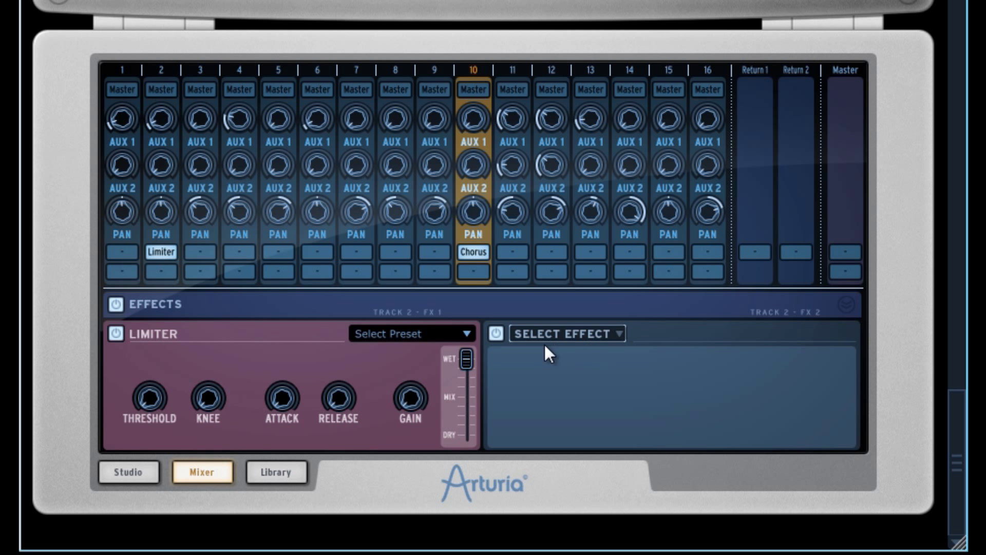
pyautogui.click(846, 305)
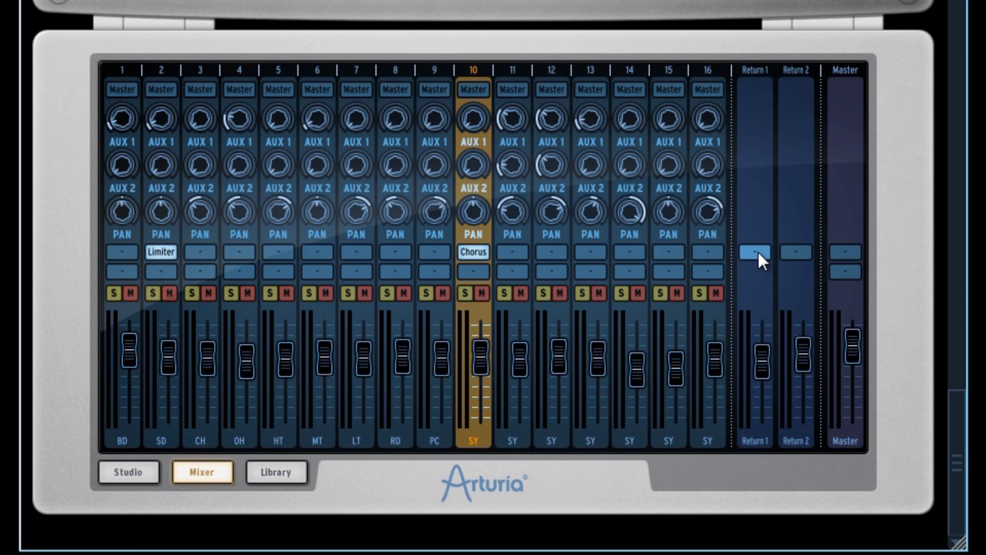
# Remove the Limiter from FX 1 of track 2, leaving the slot empty.
pyautogui.click(757, 251)
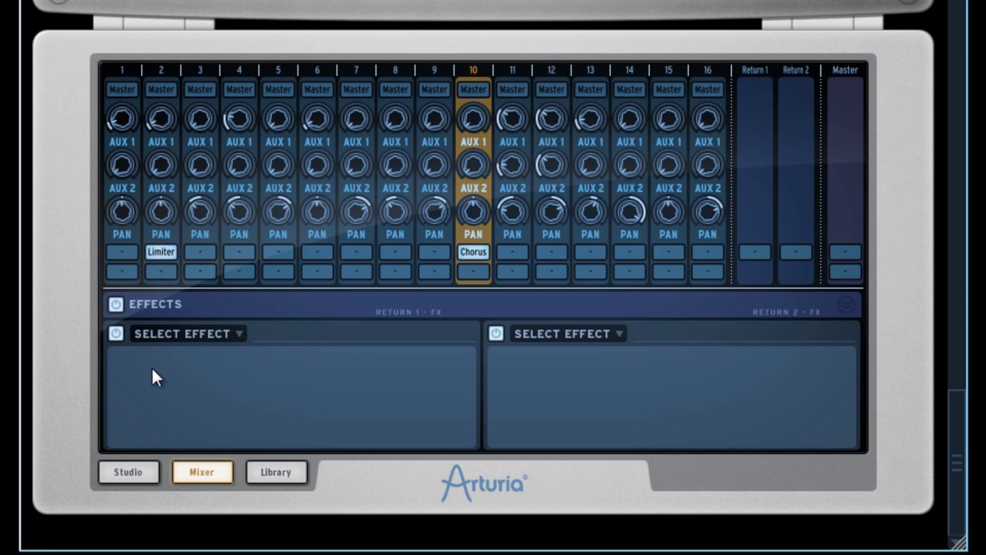
pyautogui.click(156, 255)
pyautogui.click(154, 333)
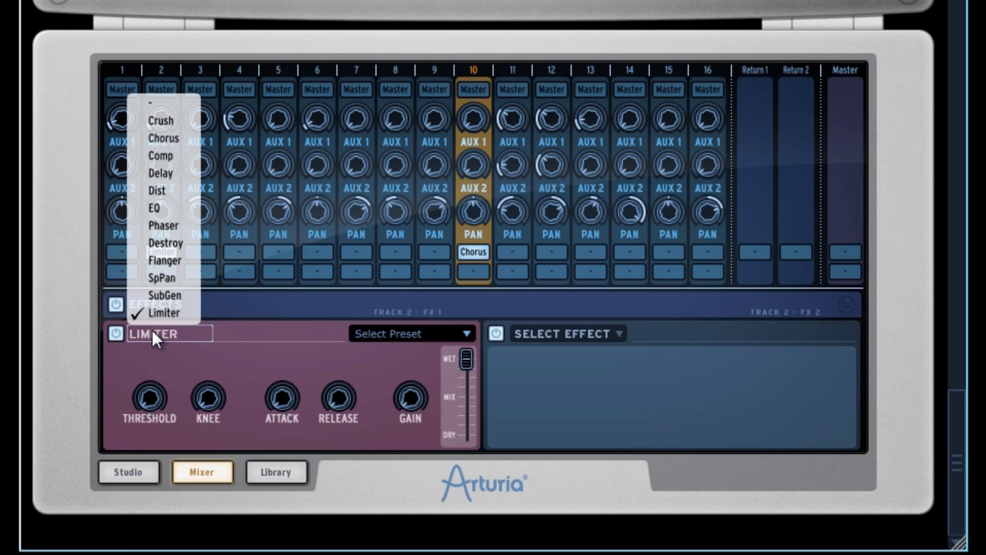
pyautogui.click(156, 102)
# Load the Reverb effect on Return 1 and the Plate reverb on Return 2.
pyautogui.click(759, 251)
pyautogui.click(211, 335)
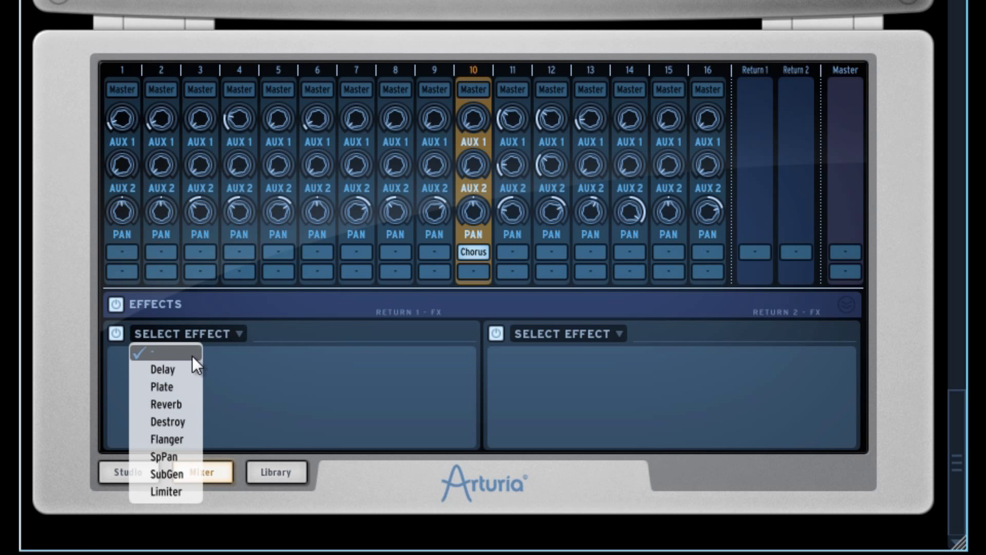
pyautogui.click(171, 404)
pyautogui.click(573, 334)
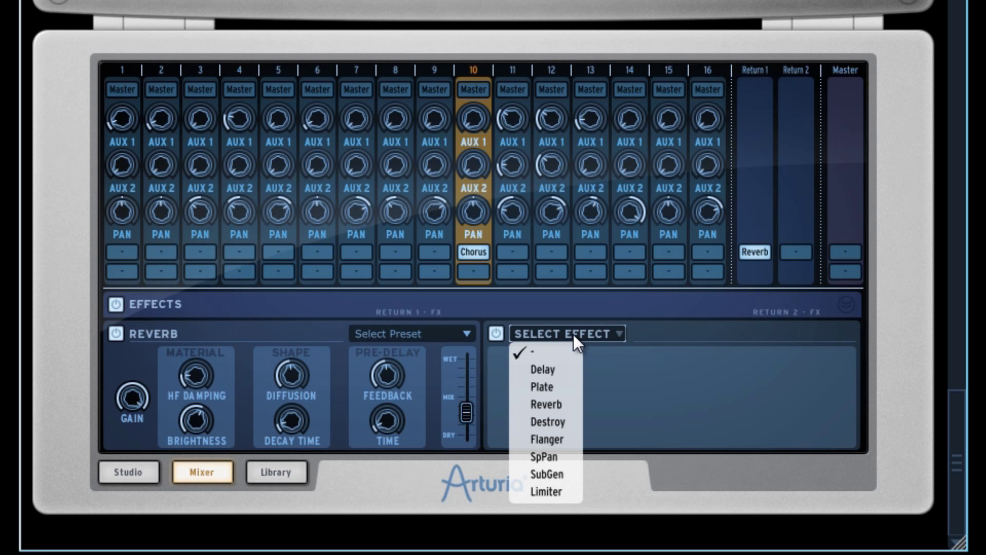
pyautogui.click(550, 388)
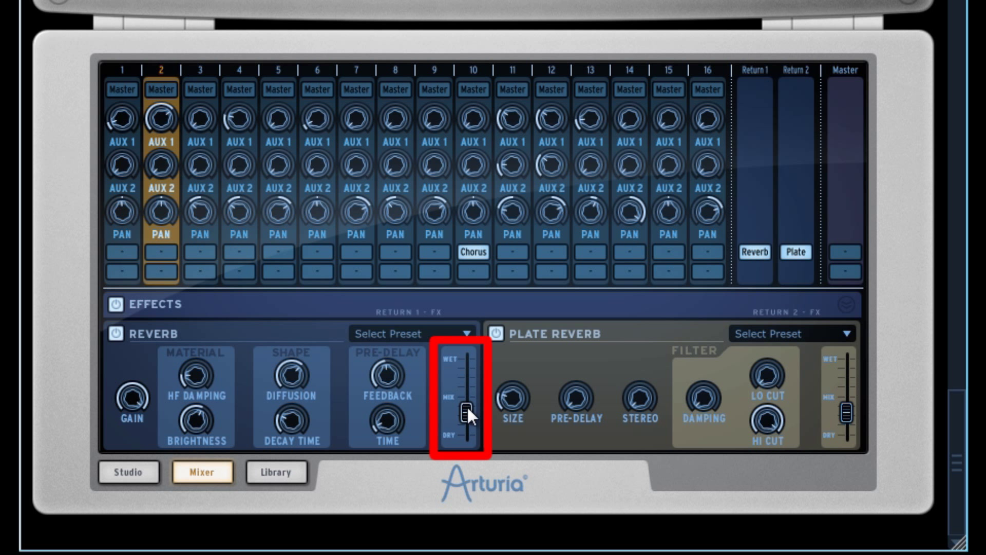
# Sweep the Return 1 reverb's dry/wet mix up to 100% and down to 0%.
pyautogui.moveTo(470, 412); pyautogui.dragTo(468, 223)
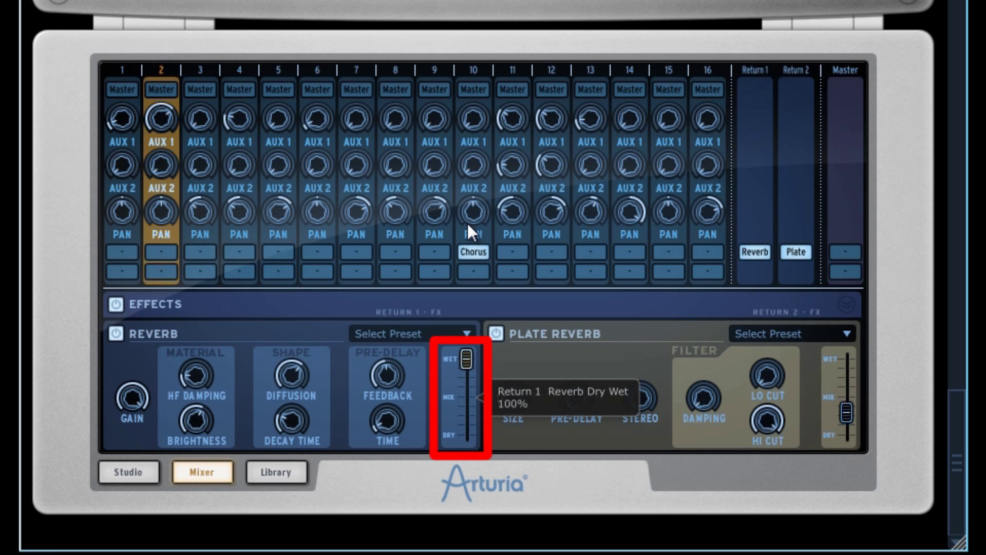
pyautogui.moveTo(468, 223); pyautogui.dragTo(513, 549)
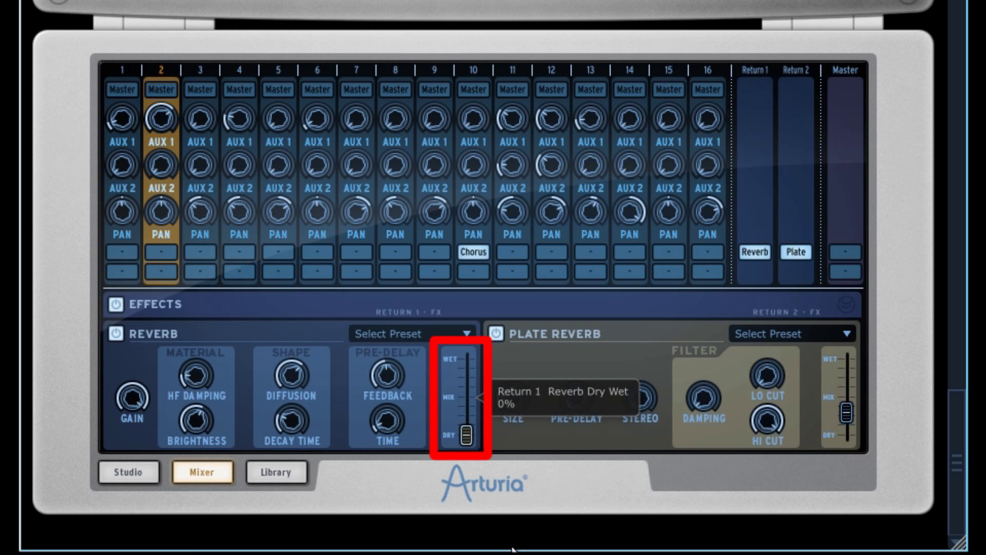